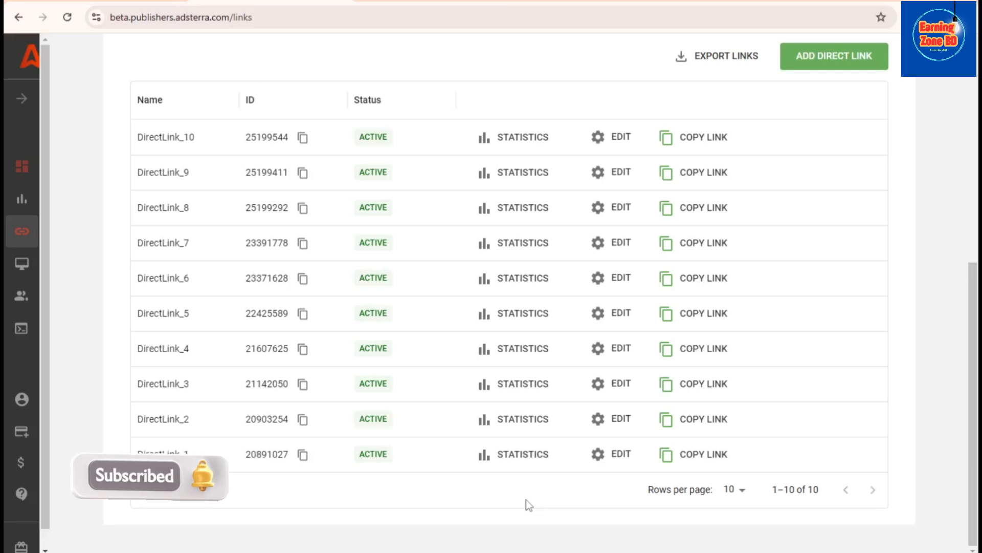
scroll(899, 466, "up", 3)
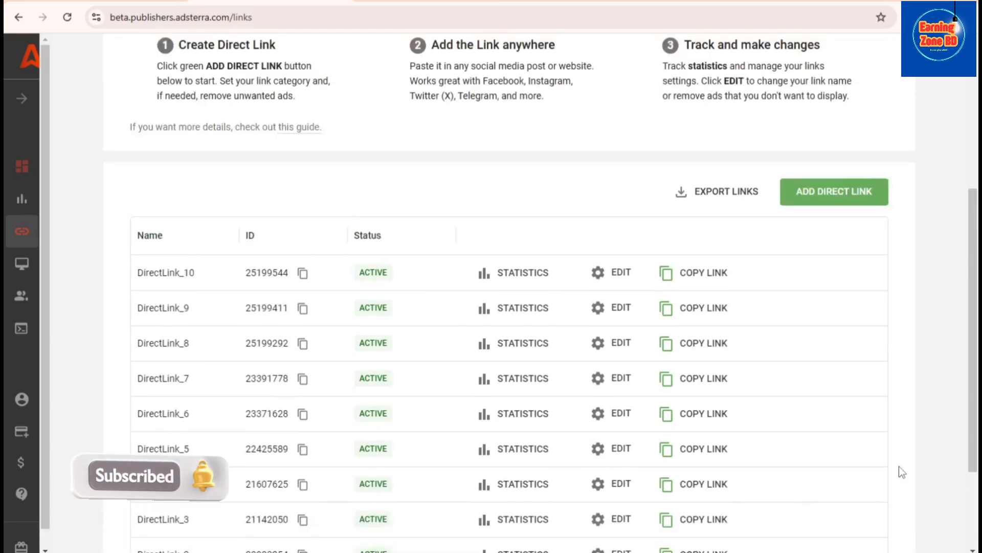
scroll(898, 475, "down", 3)
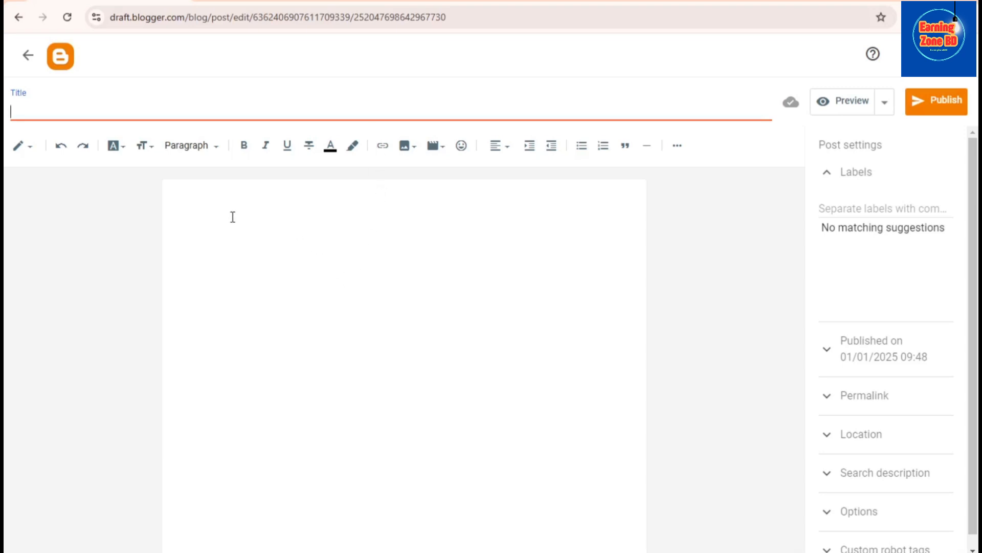
left_click(185, 197)
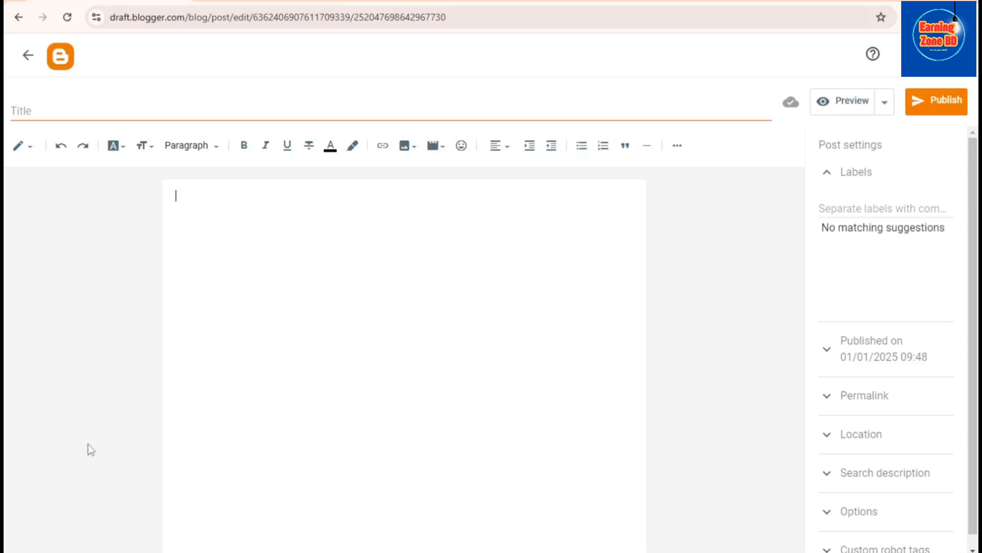
On Cricbuzz's upcoming matches page, copy the Bangladesh Premier League match name "Durbar Rajshahi vs Dhaka Capitals"
left_click(395, 2)
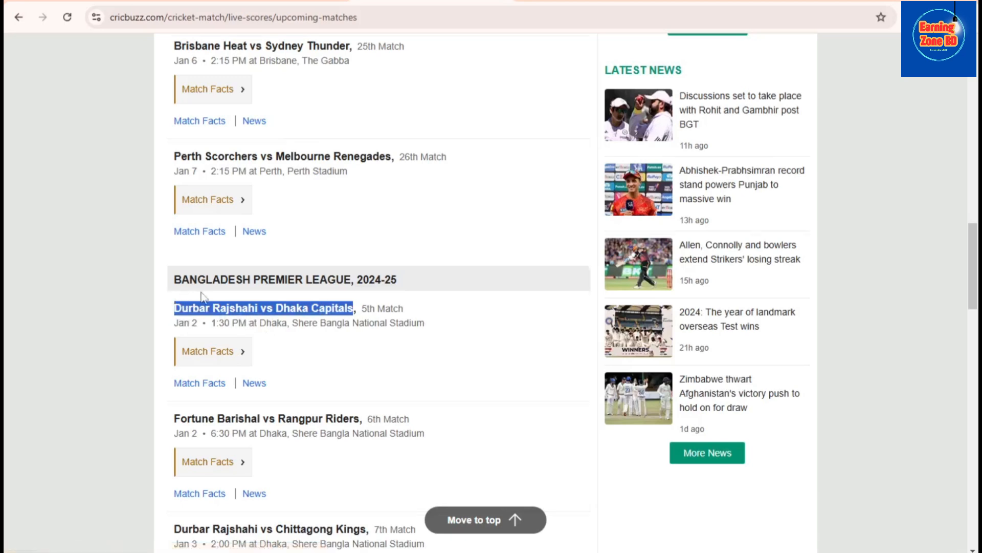
scroll(204, 297, "up", 1)
scroll(225, 336, "down", 2)
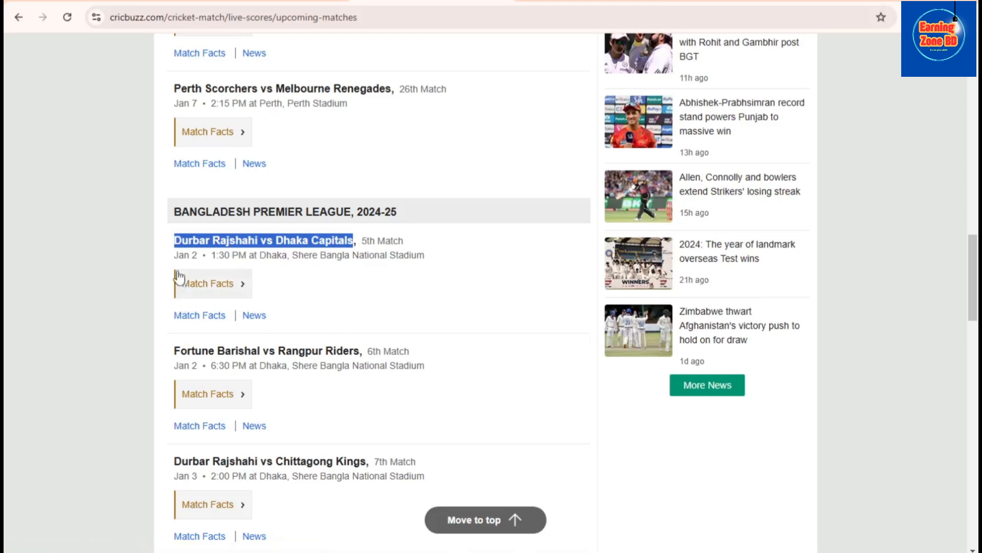
left_click(169, 236)
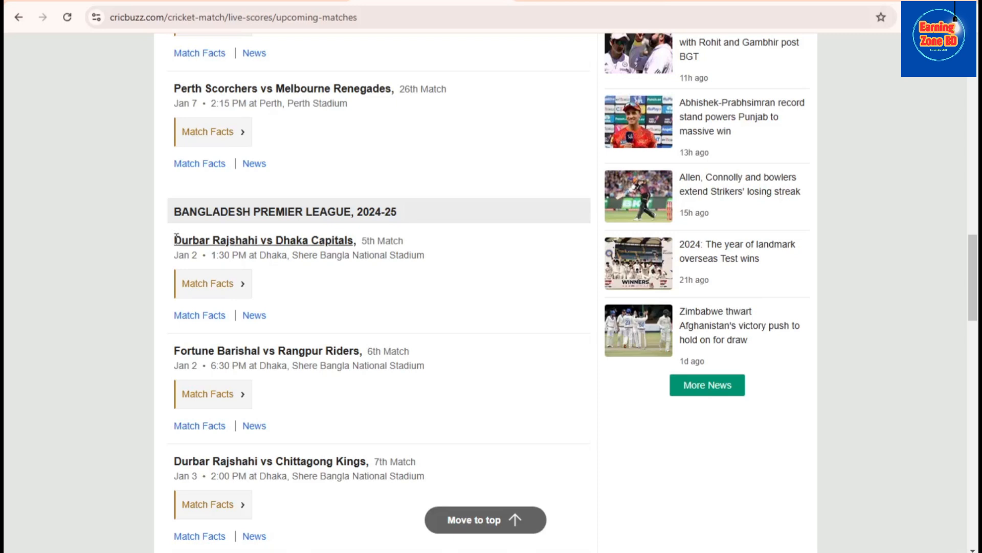
left_click_drag(172, 243, 180, 239)
left_click(172, 239)
left_click_drag(172, 238, 358, 241)
key("ctrl+c")
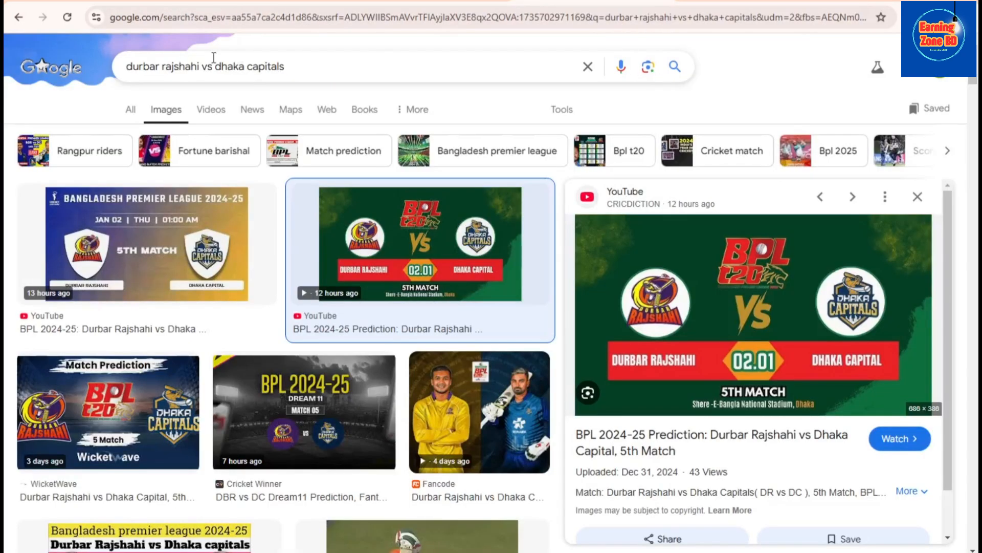
Search Google Images for "durbar rajshahi vs dhaka capitals" and save the green BPL 5th Match image to the computer
left_click(288, 64)
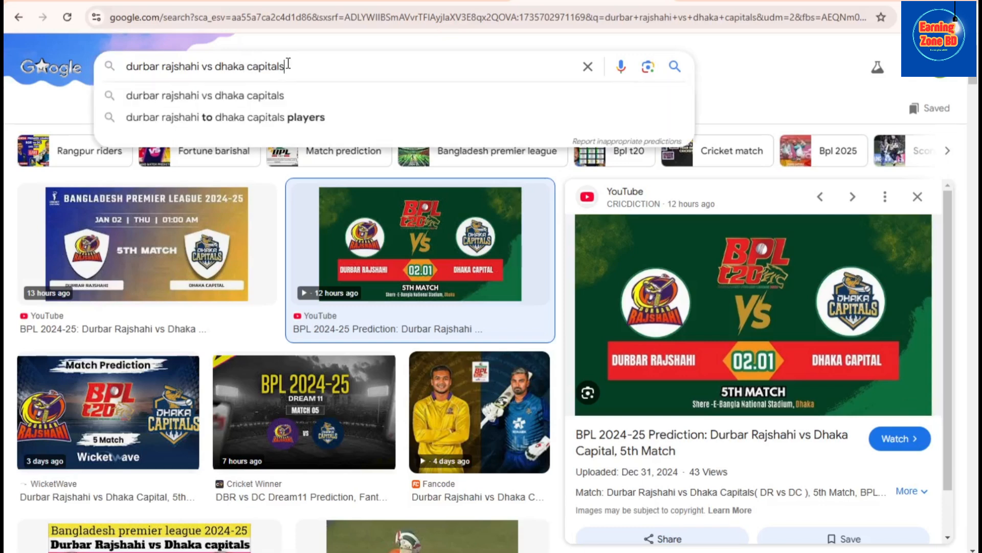
left_click(312, 102)
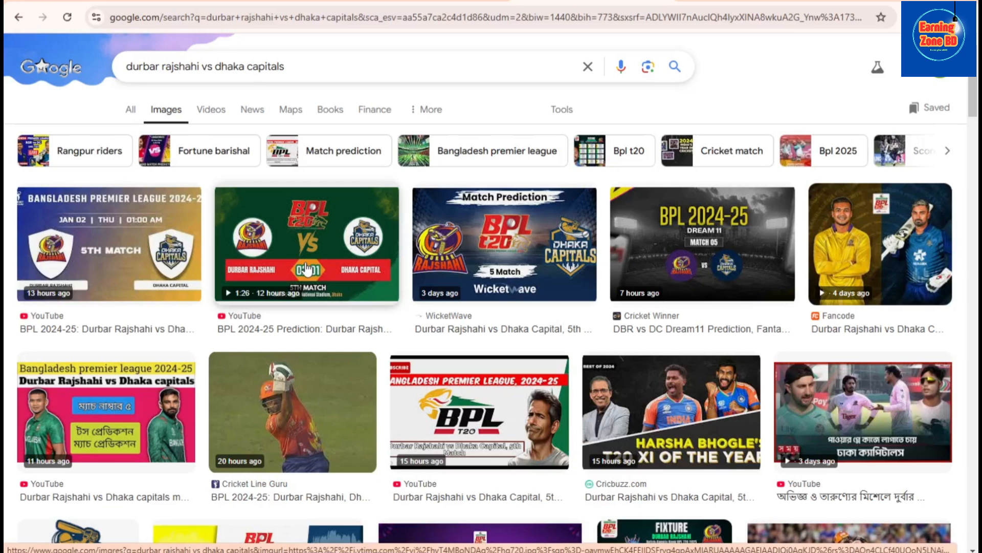
left_click(331, 255)
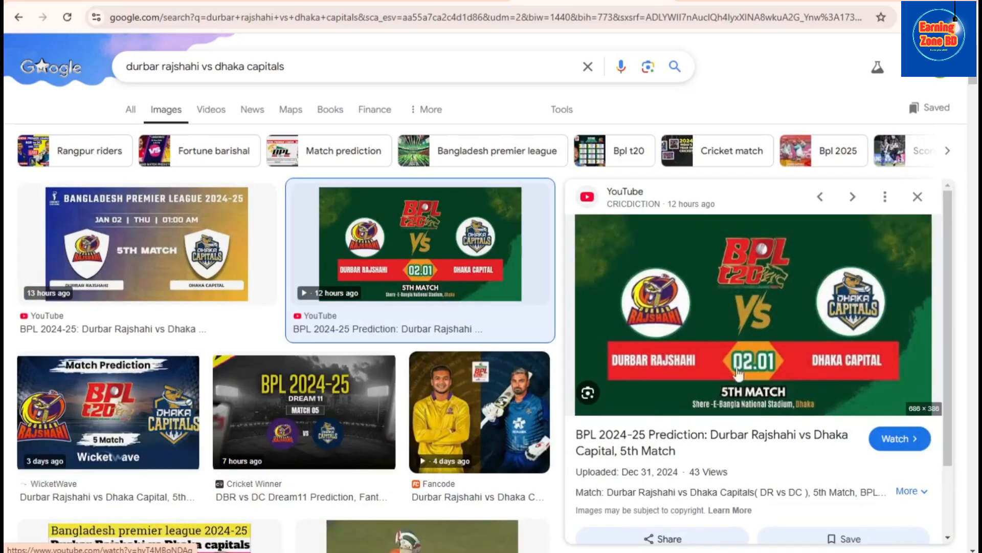
right_click(745, 276)
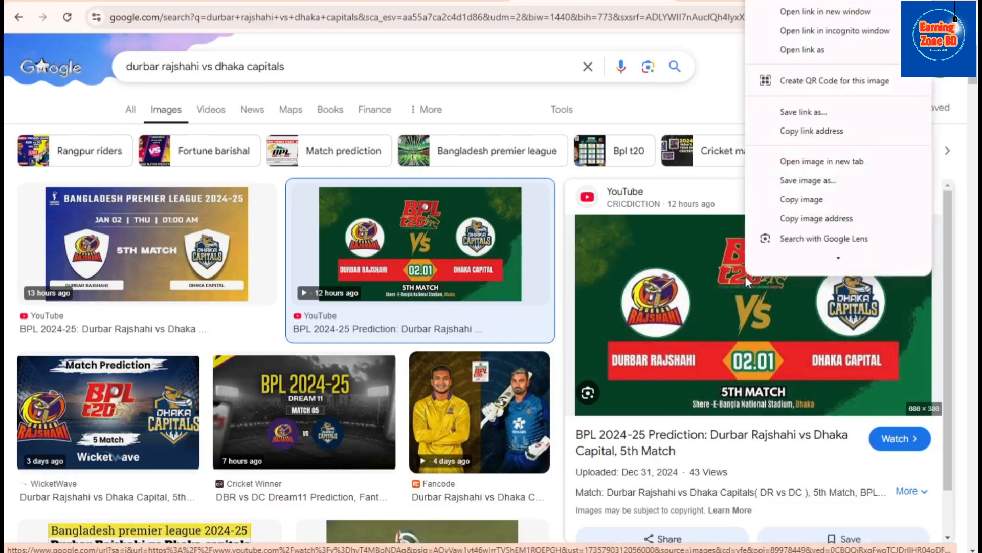
left_click(811, 181)
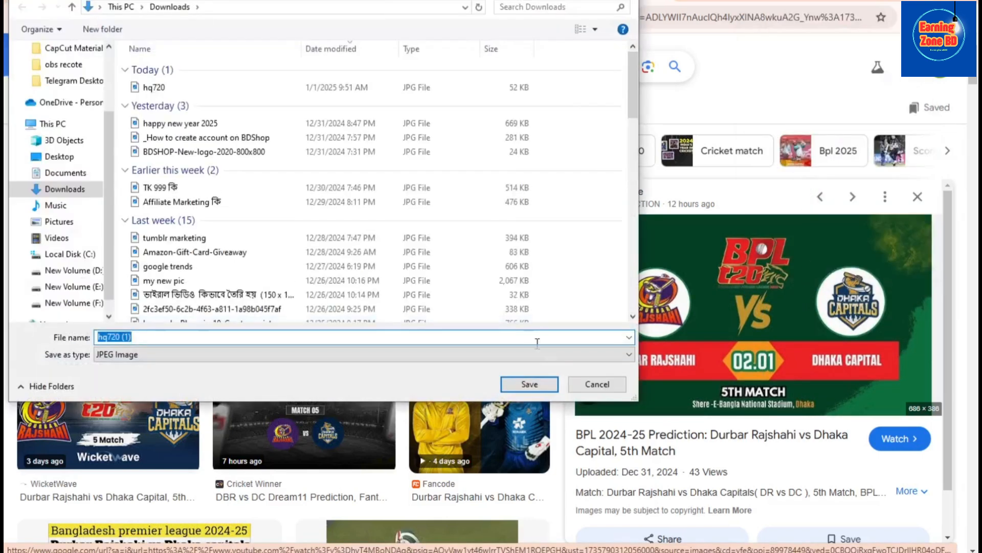
left_click(541, 382)
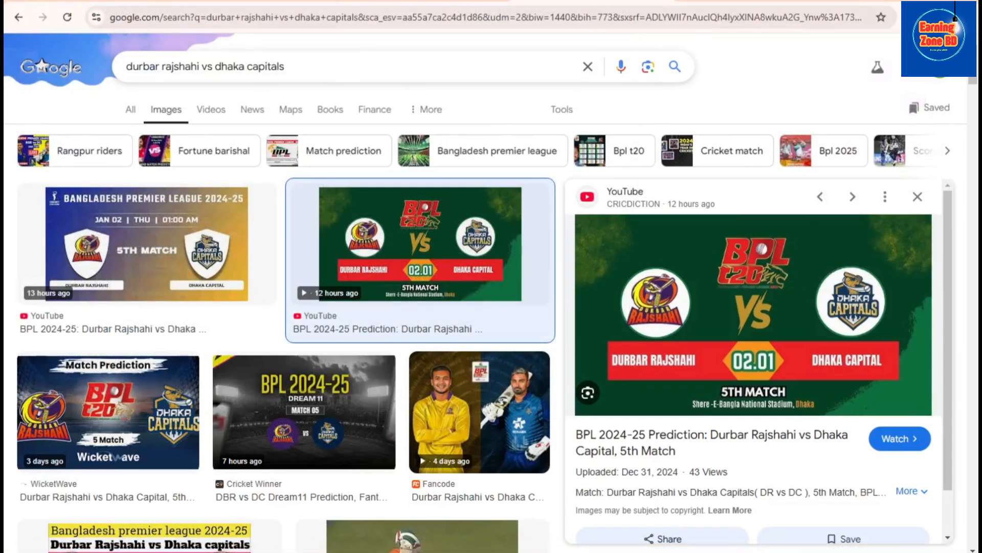
In the Blogger draft, title the post "Today live match Durbar Rajshahi vs Dhaka Capitals", reusing the match name from Cricbuzz
left_click(107, 1)
left_click(52, 114)
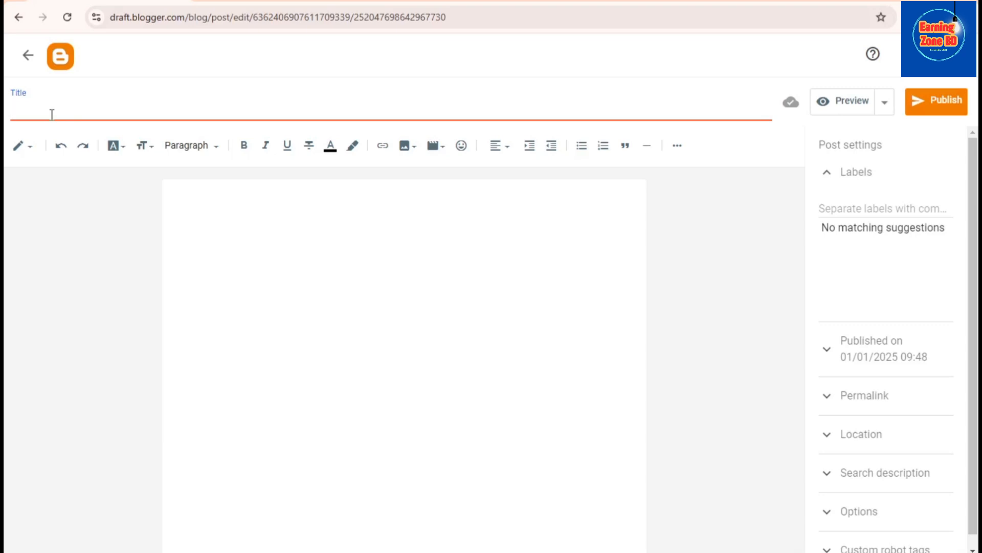
type("TOD")
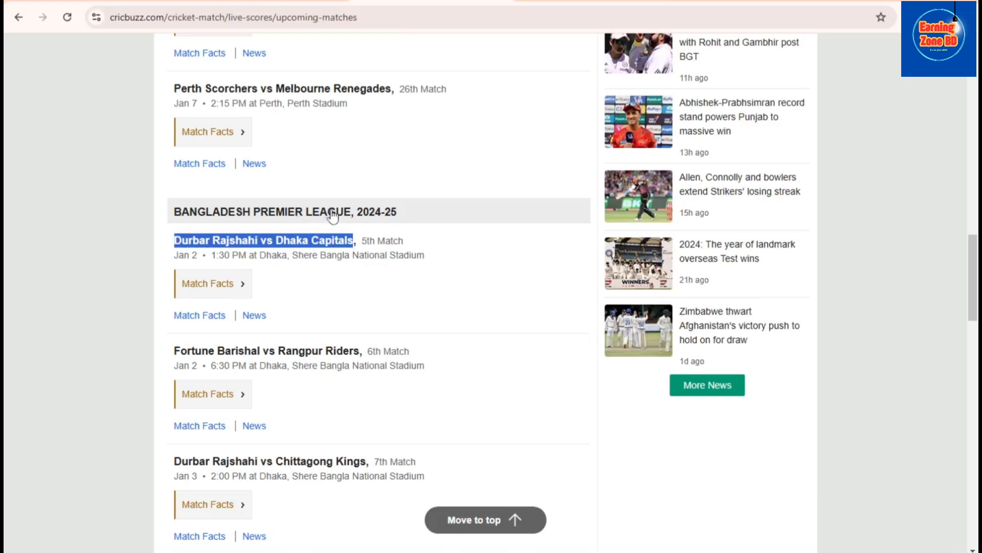
left_click(132, 4)
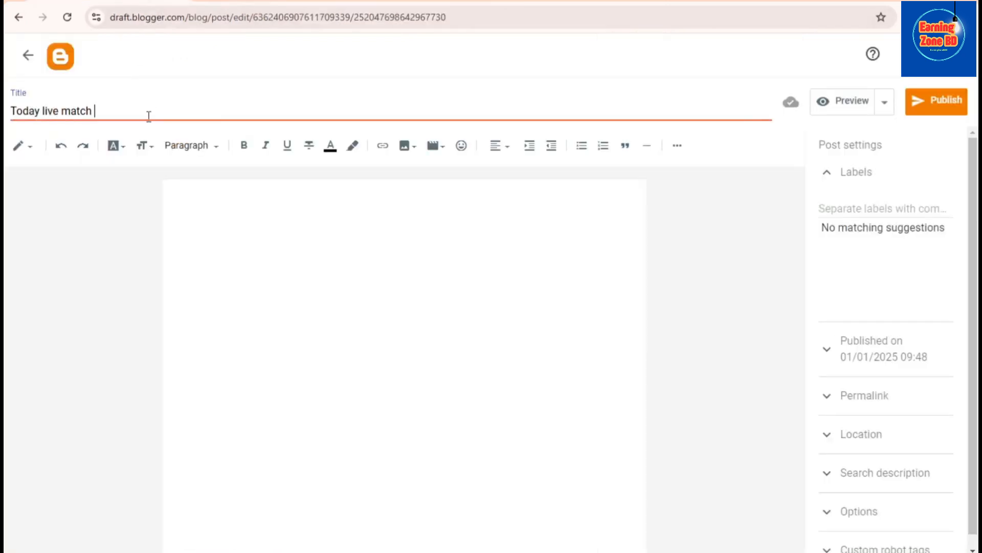
key("ctrl+v")
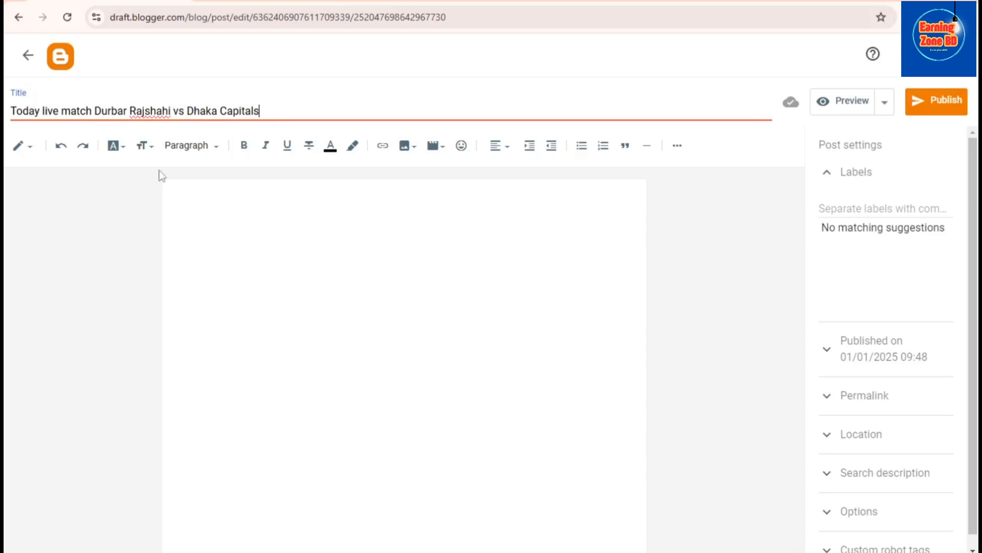
Copy the full post title into the empty post body as its first line
left_click_drag(290, 108, 10, 119)
key("ctrl+c")
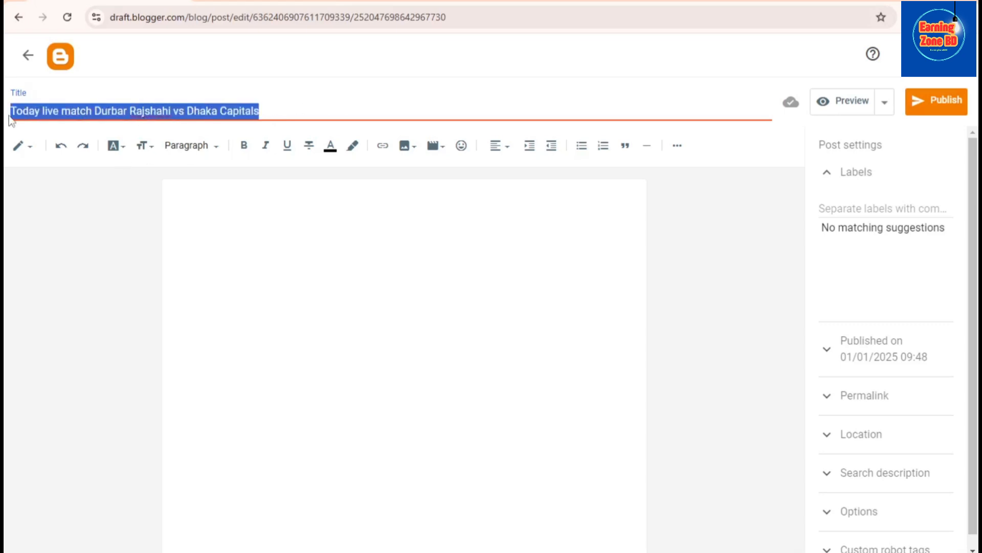
left_click(176, 194)
key("ctrl+v")
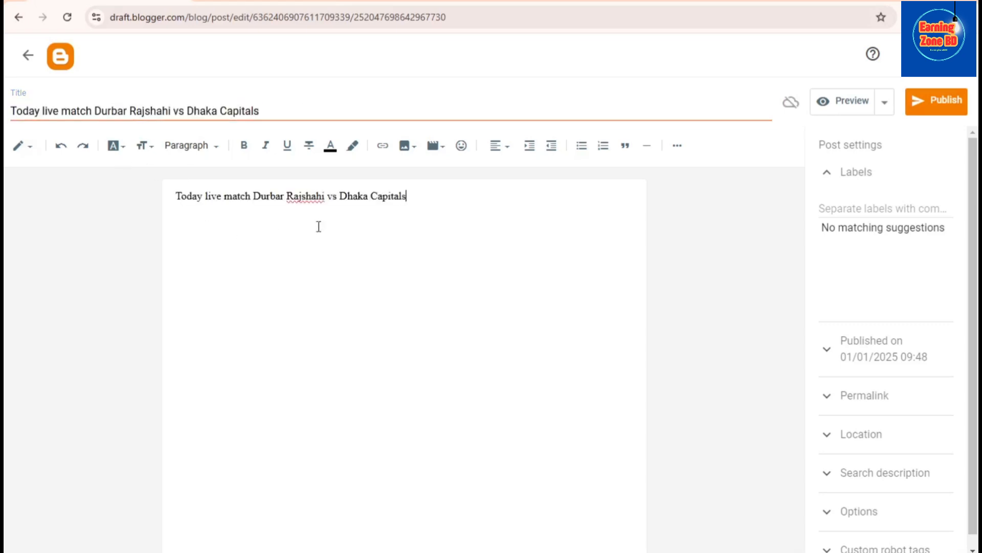
Format the title line in the post body as bold, Large size, with blue text
left_click_drag(403, 198, 212, 185)
left_click(244, 146)
left_click(145, 147)
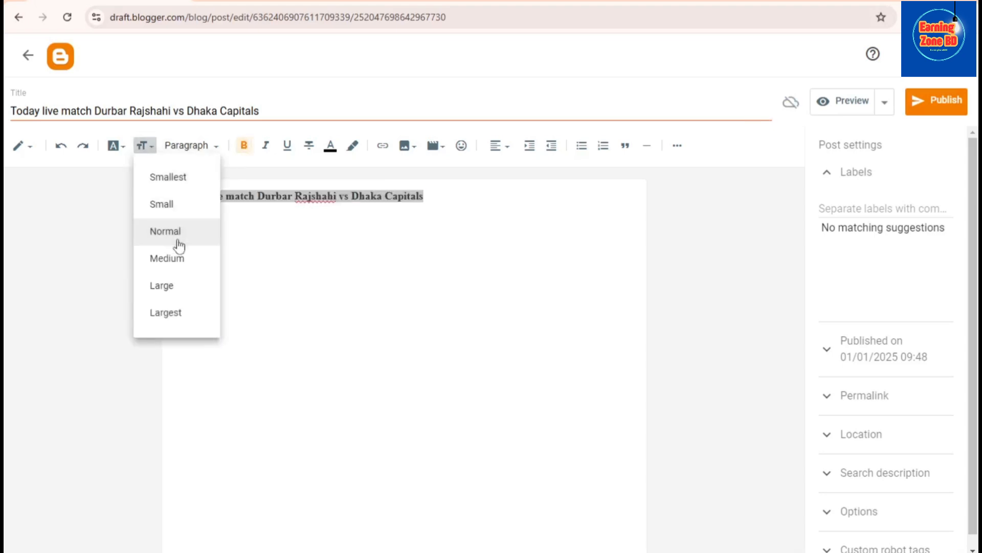
left_click(162, 285)
left_click(331, 146)
left_click(525, 194)
Insert the image hq720 (1) from the Downloads folder on a new line below the blue heading
left_click(562, 199)
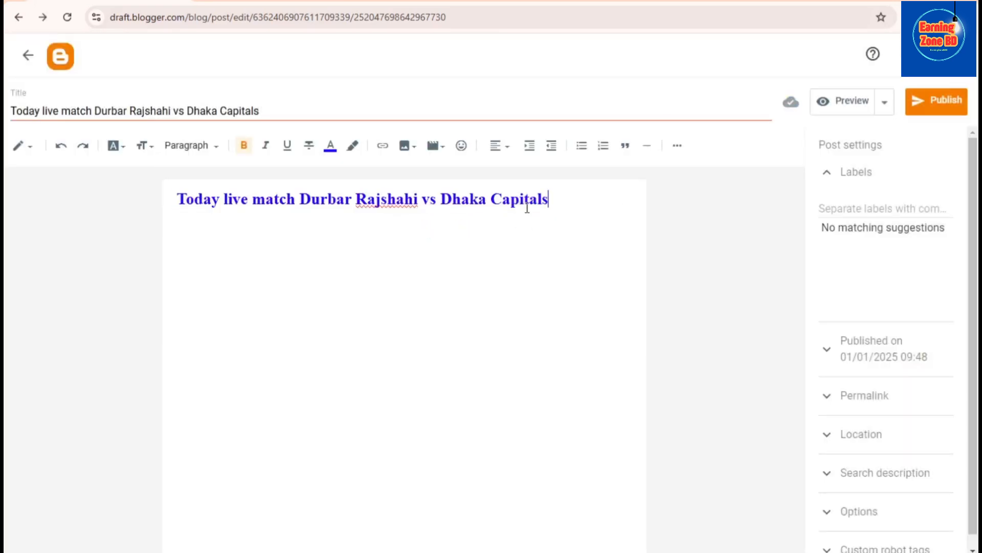
key("Return")
left_click(410, 151)
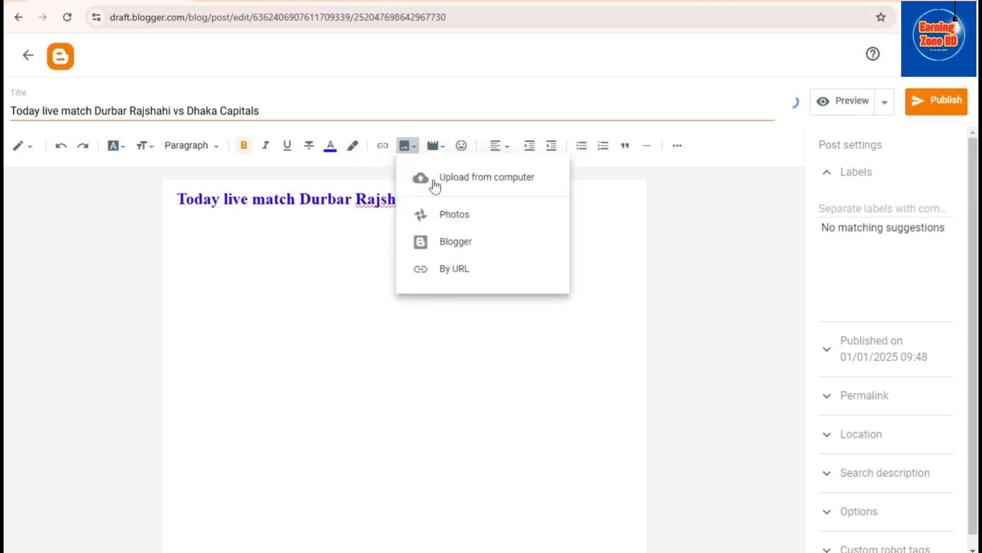
left_click(461, 175)
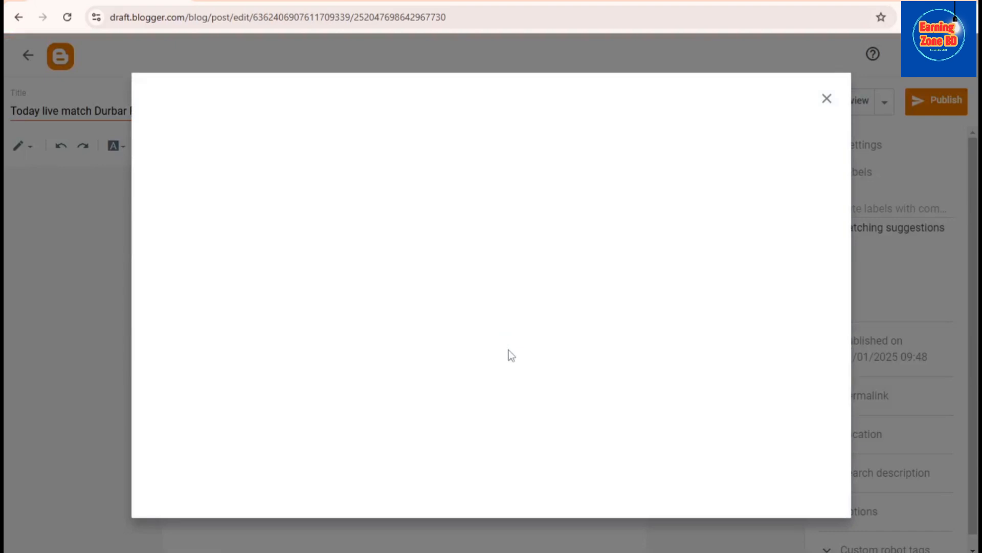
left_click(491, 367)
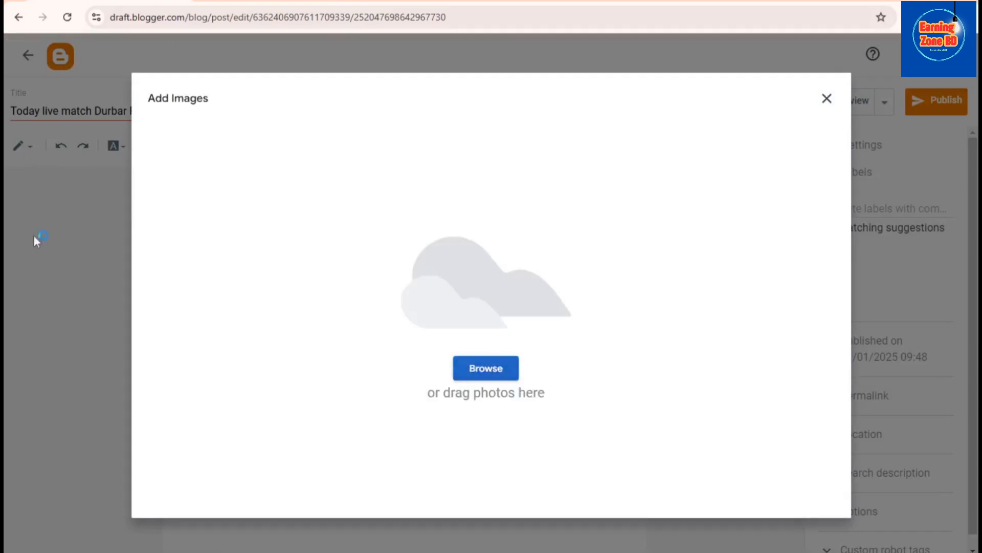
left_click(171, 88)
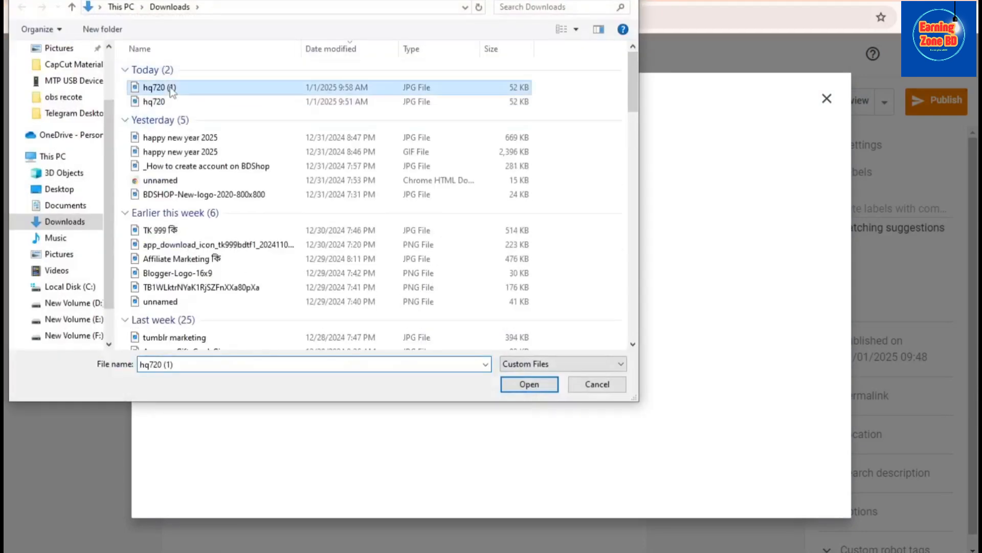
left_click(530, 384)
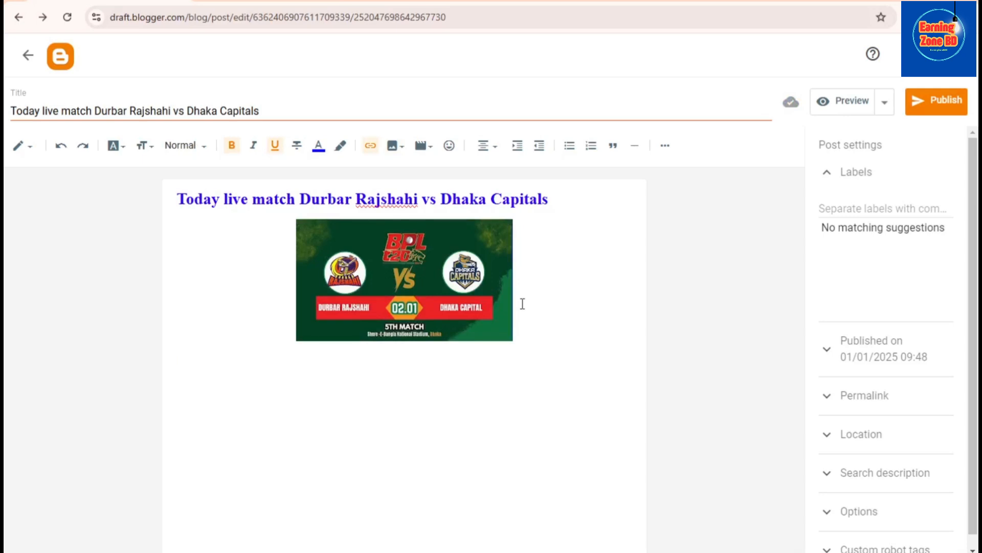
Add the placeholder text "koo" on a new line below the match image
key("Return")
type("koo")
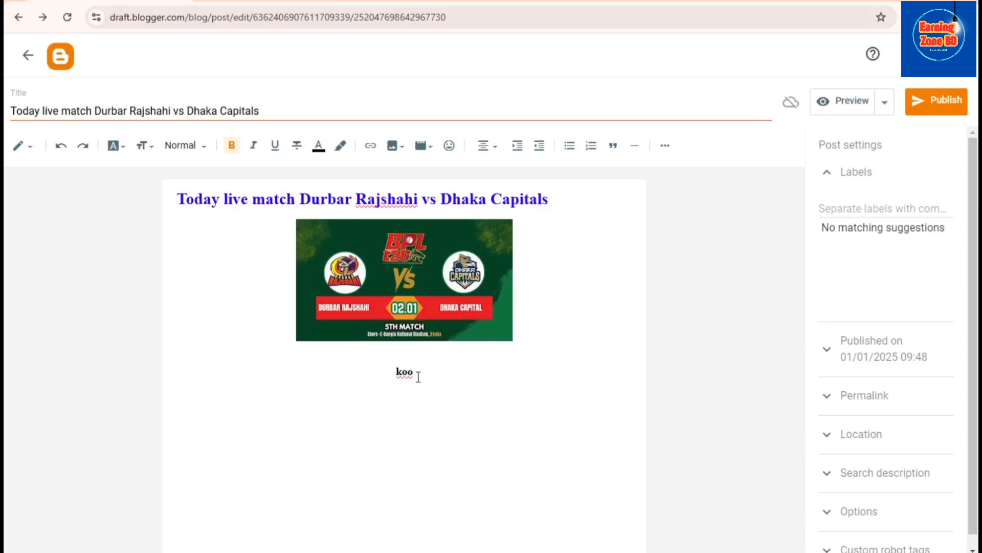
left_click_drag(414, 372, 386, 371)
left_click(433, 371)
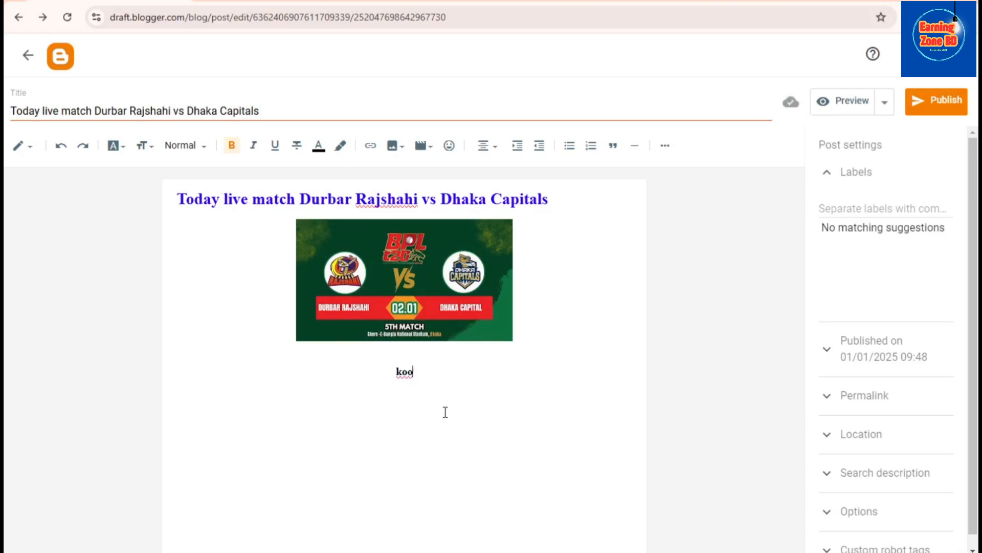
Switch the post to HTML view and select the placeholder "koo" in the code
left_click(26, 149)
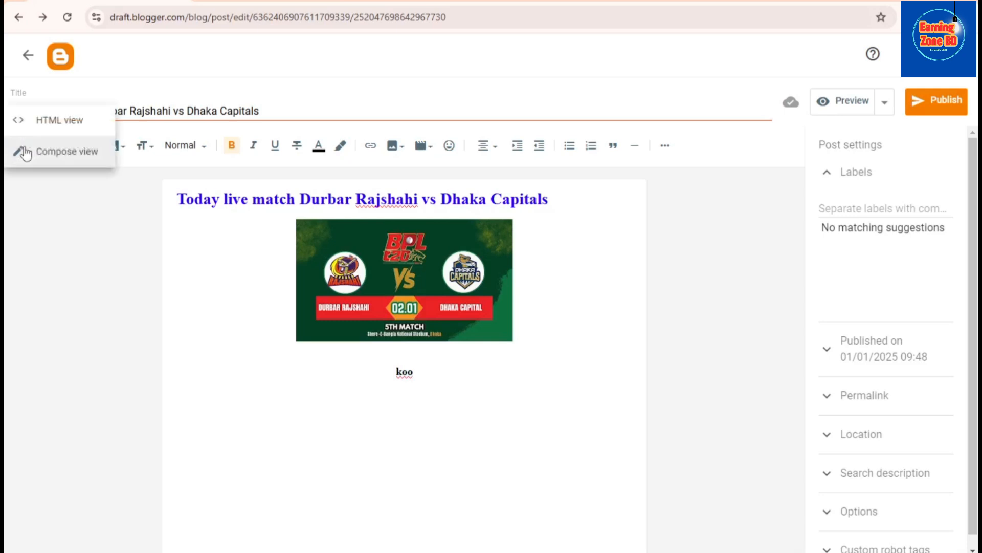
left_click(77, 124)
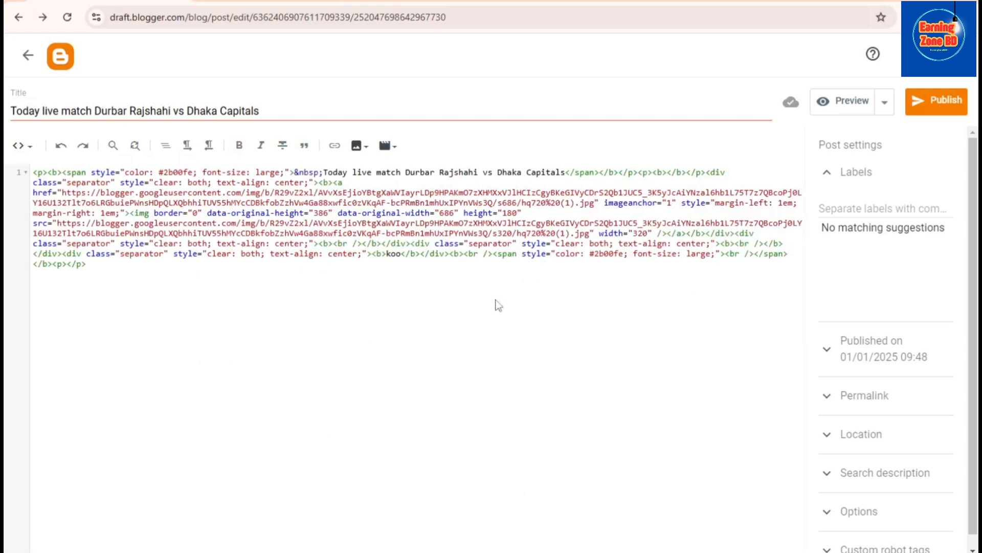
left_click_drag(400, 254, 386, 254)
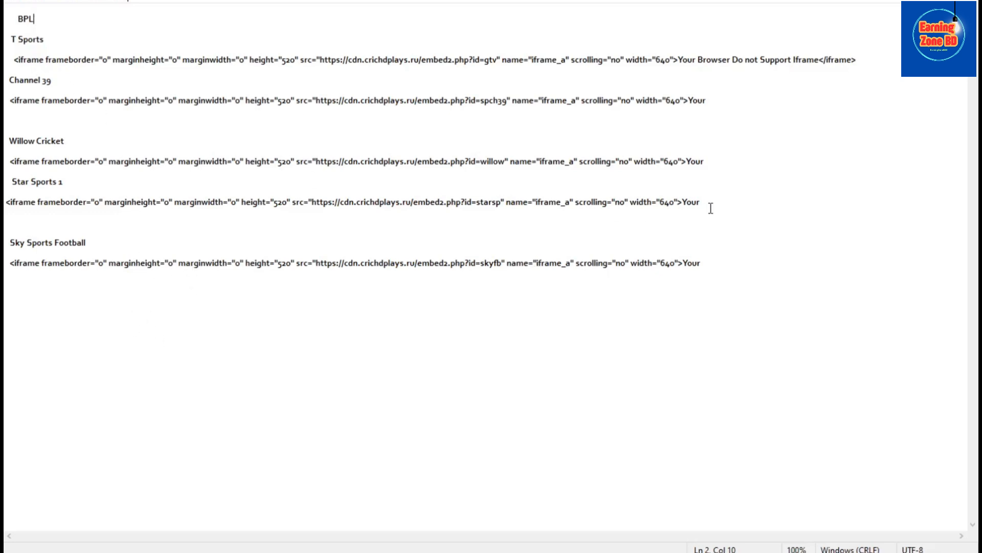
In the Notepad list of channel embed codes, copy the iframe line under Willow Cricket
left_click_drag(702, 263, 83, 46)
left_click(78, 28)
left_click(33, 126)
left_click_drag(708, 101, 609, 124)
left_click(556, 143)
left_click_drag(6, 161, 46, 163)
left_click_drag(709, 161, 22, 151)
key("ctrl+c")
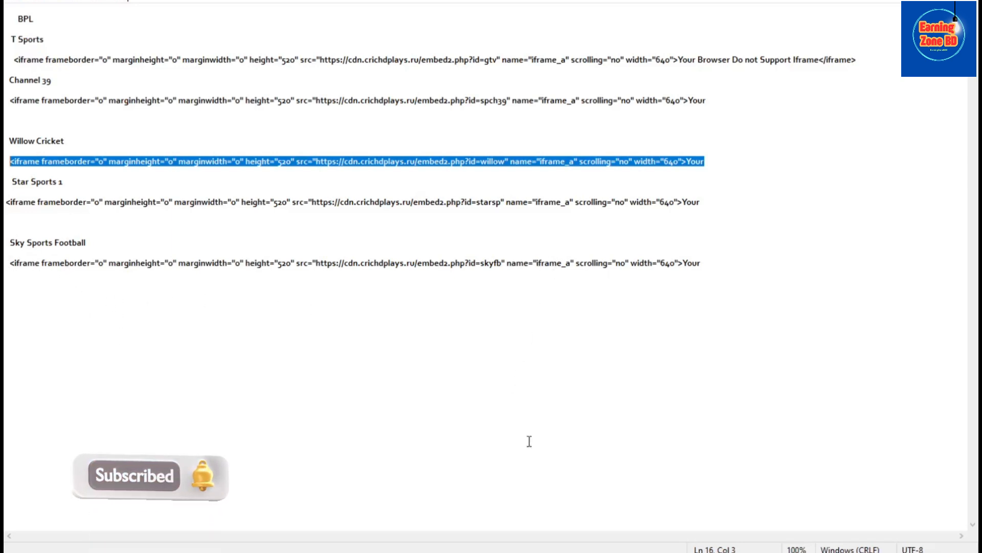
Return to the Blogger post in Chrome and replace the selected "koo" in the HTML with the Willow Cricket iframe code
mouse_move(547, 552)
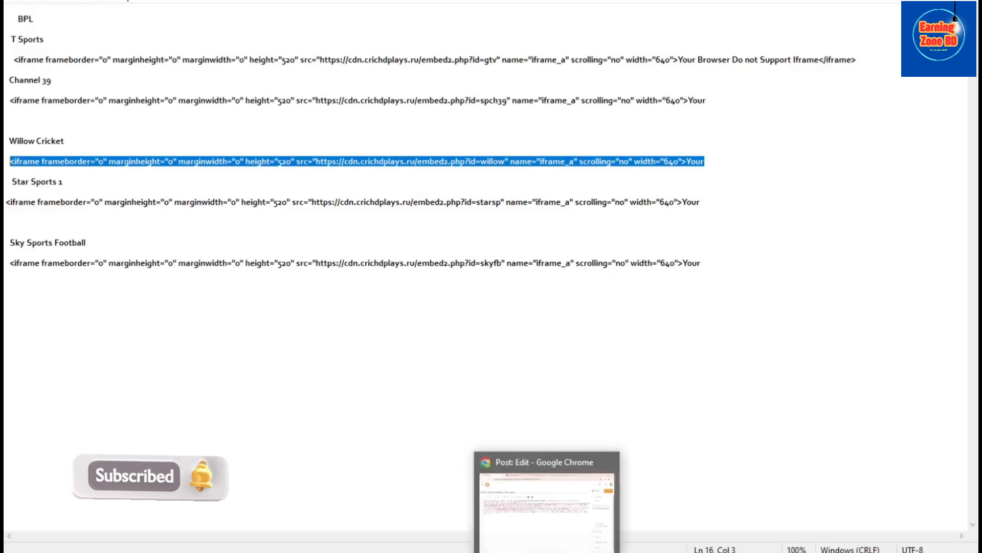
left_click(547, 550)
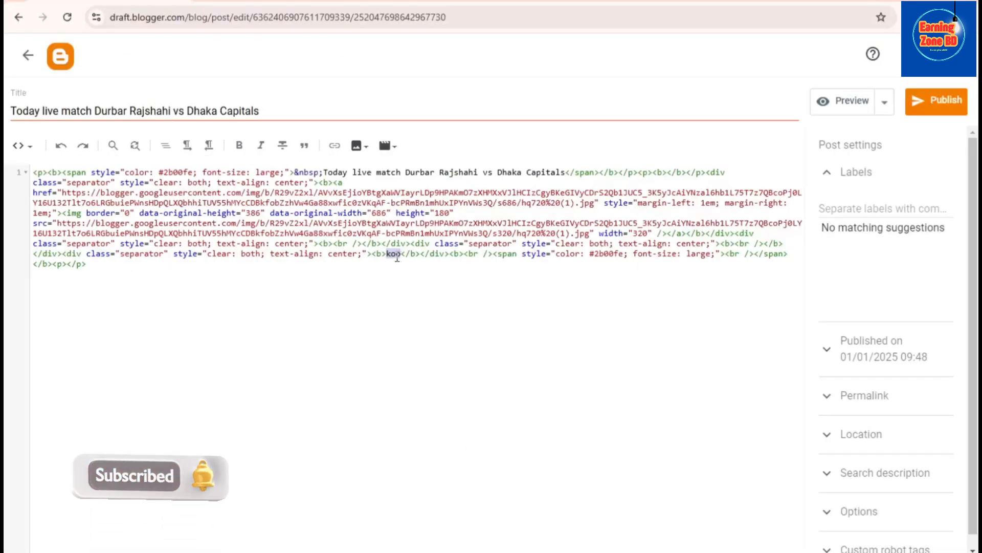
key("ctrl+v")
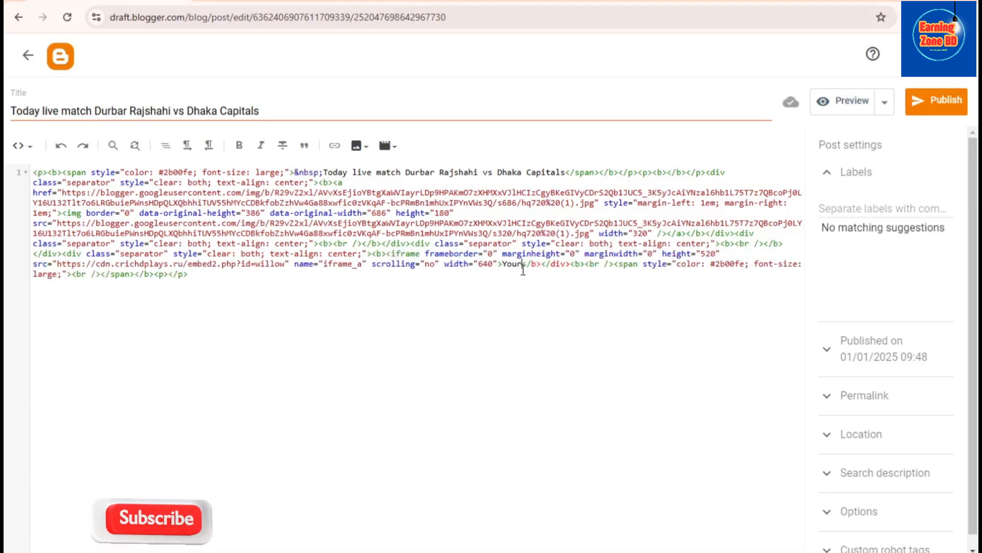
Switch the post from HTML view to Compose view, accepting the switch in the invalid-HTML dialog
left_click(21, 153)
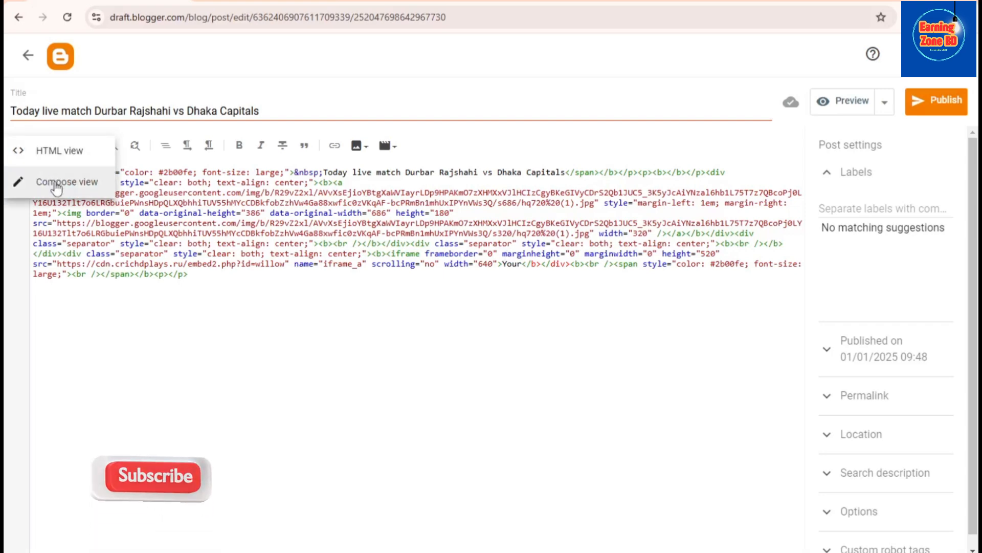
left_click(57, 188)
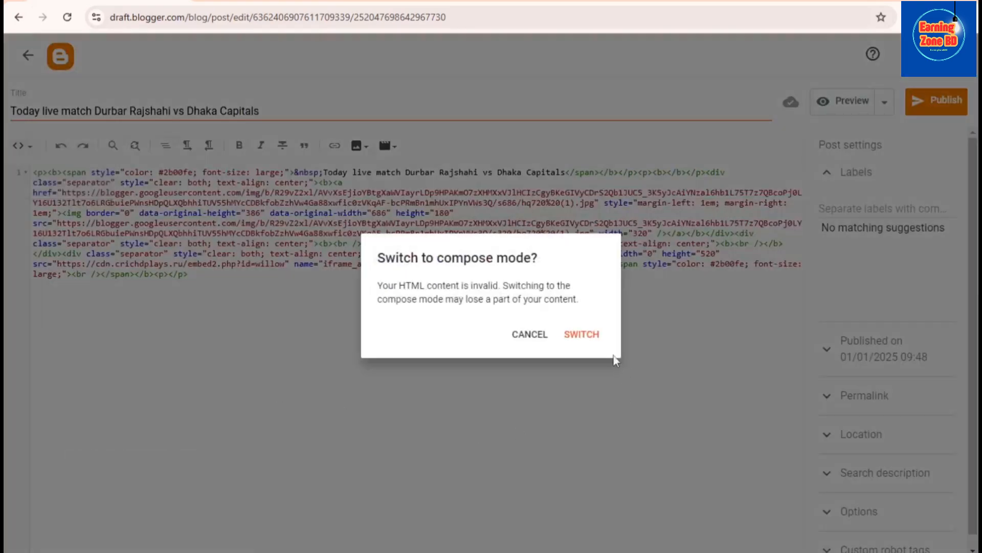
left_click(587, 333)
Examine the composed post, checking the heading, the match image and the embedded player block below it
scroll(591, 425, "down", 3)
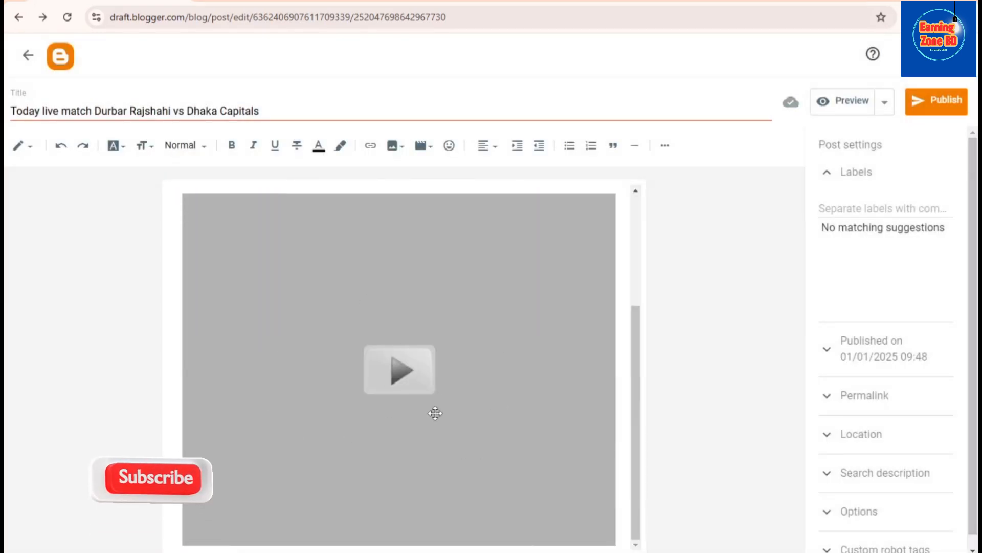
scroll(589, 266, "up", 1)
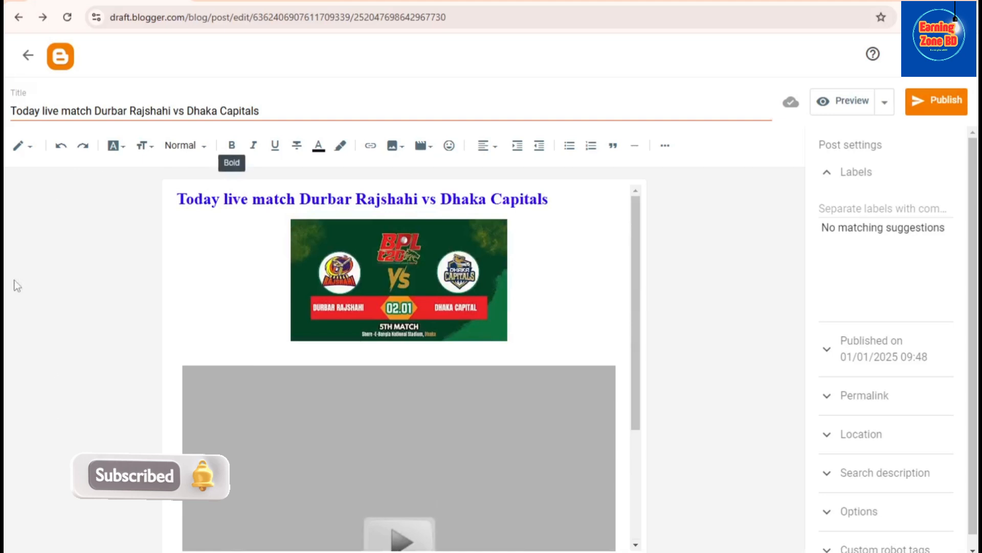
scroll(492, 436, "down", 1)
scroll(492, 436, "up", 1)
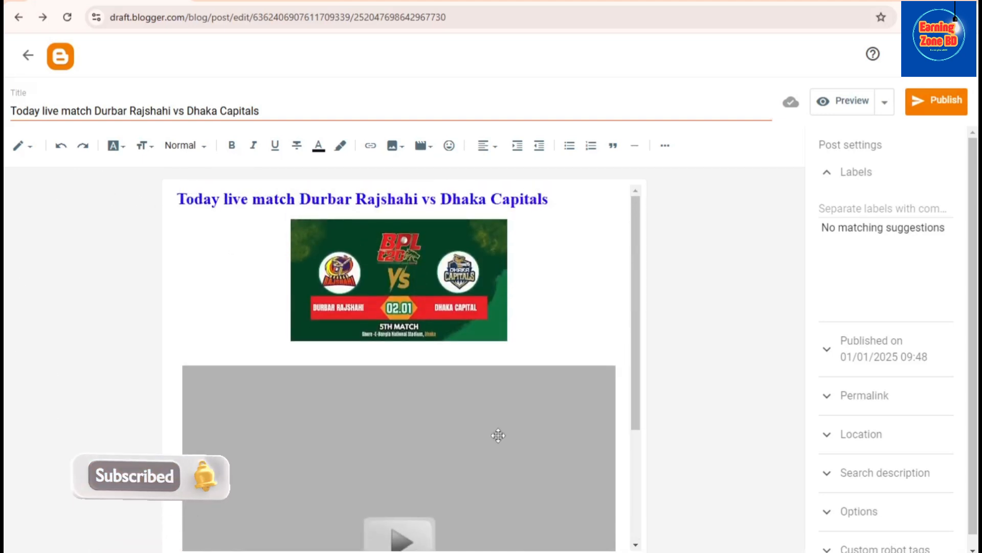
scroll(532, 333, "down", 3)
scroll(528, 389, "up", 3)
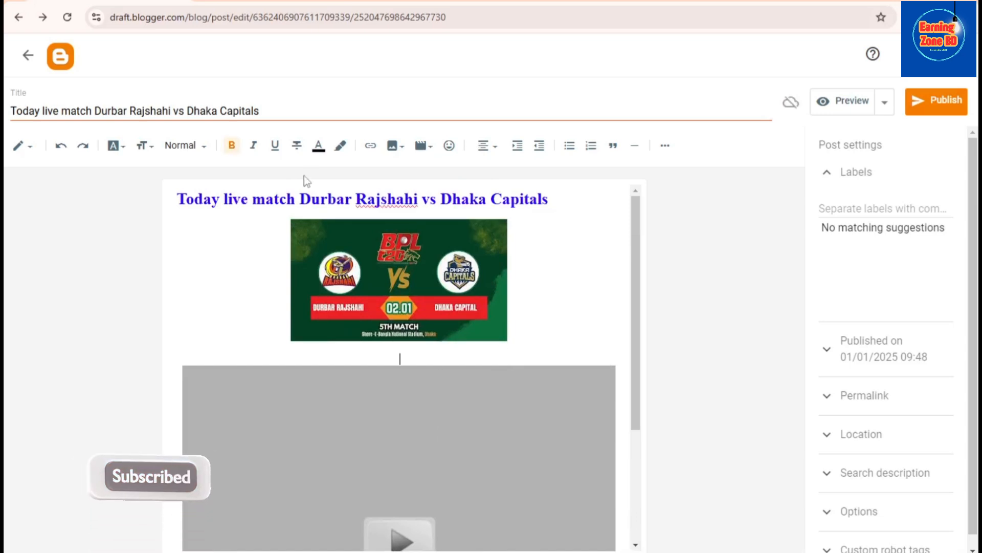
left_click(440, 359)
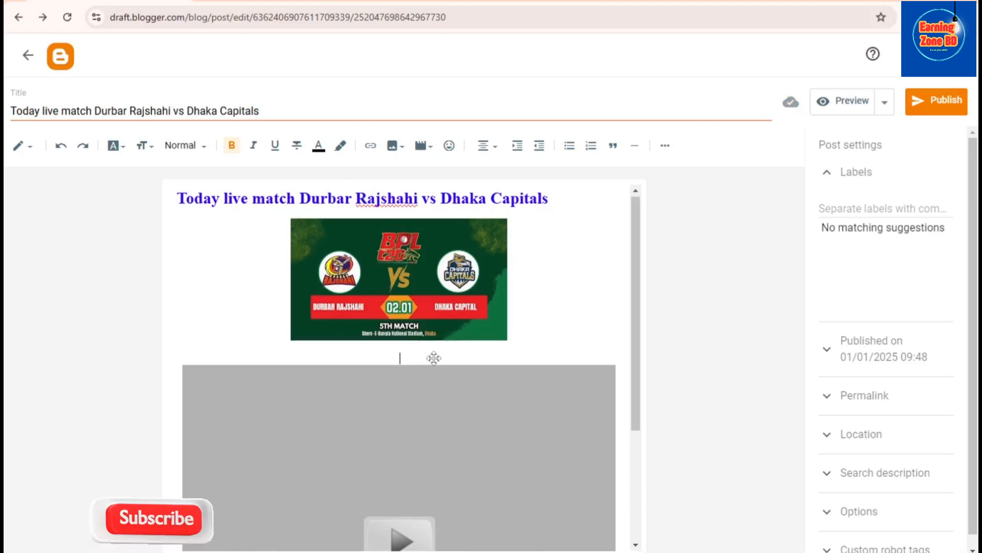
scroll(433, 360, "down", 3)
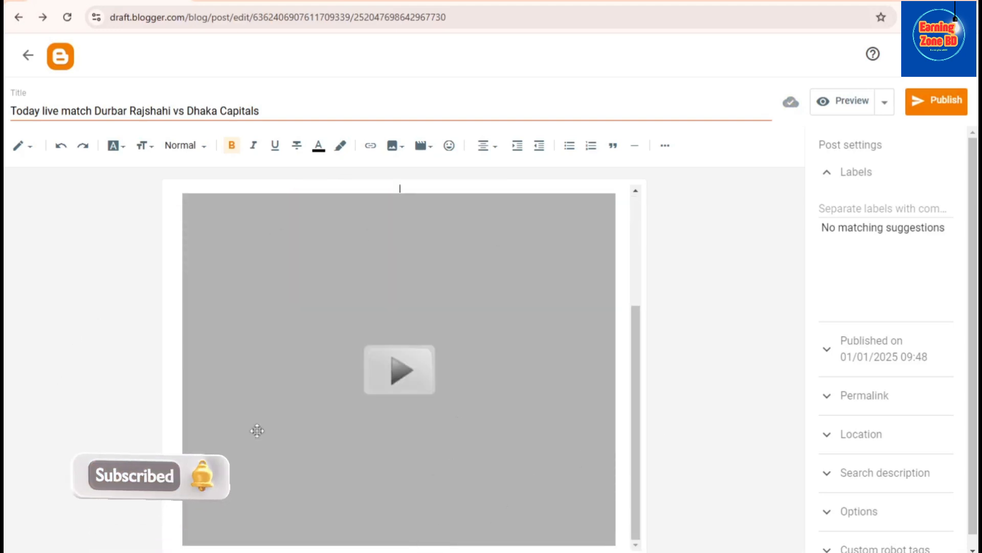
scroll(599, 412, "up", 3)
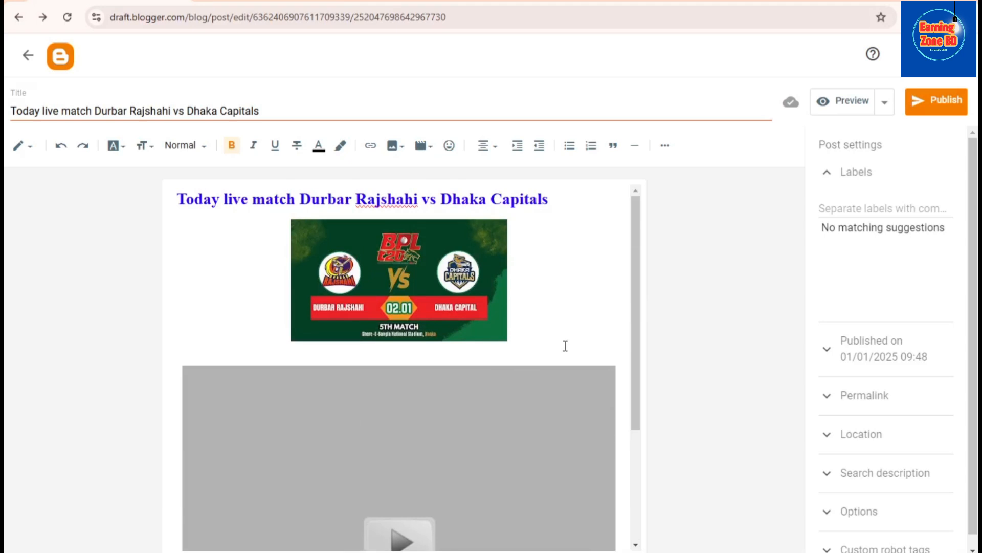
scroll(565, 348, "down", 3)
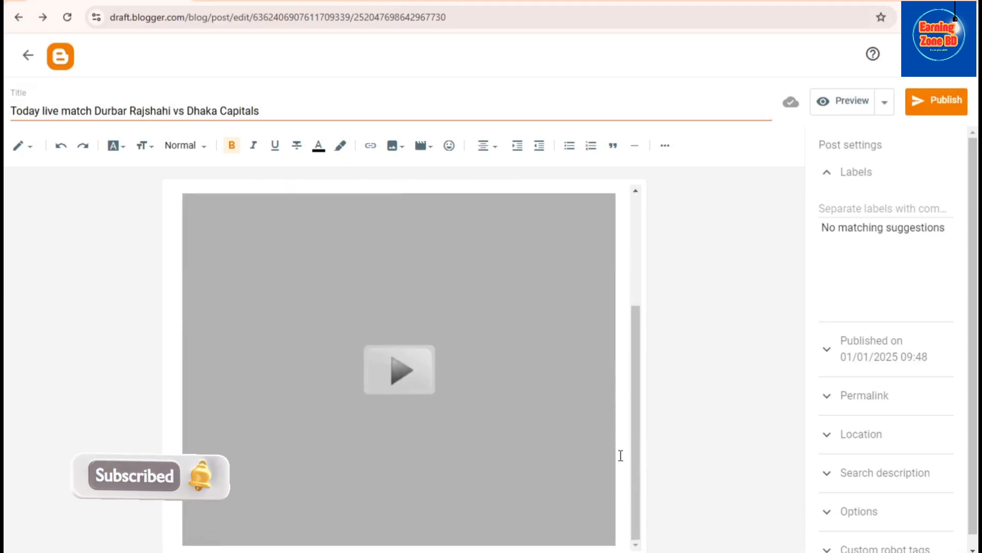
scroll(614, 459, "up", 3)
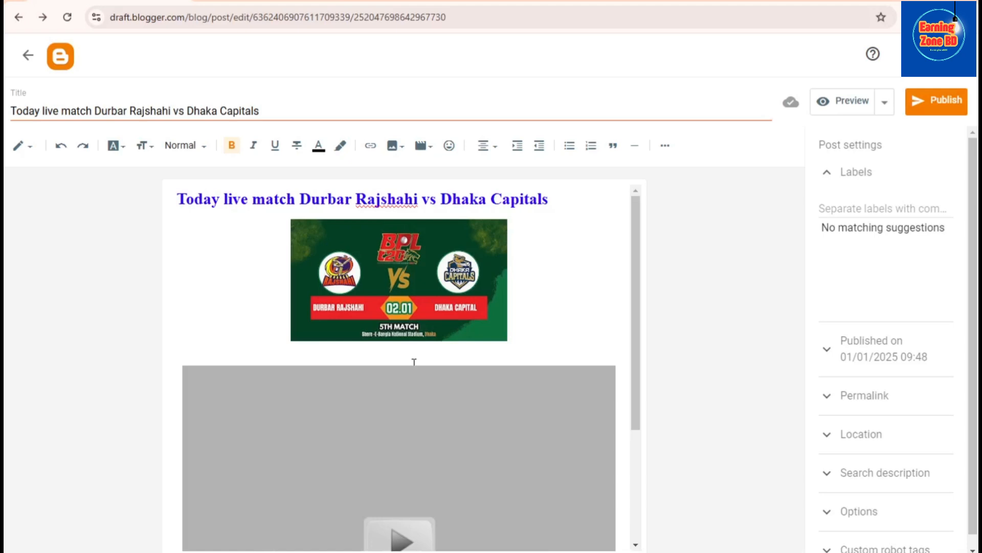
scroll(501, 367, "down", 3)
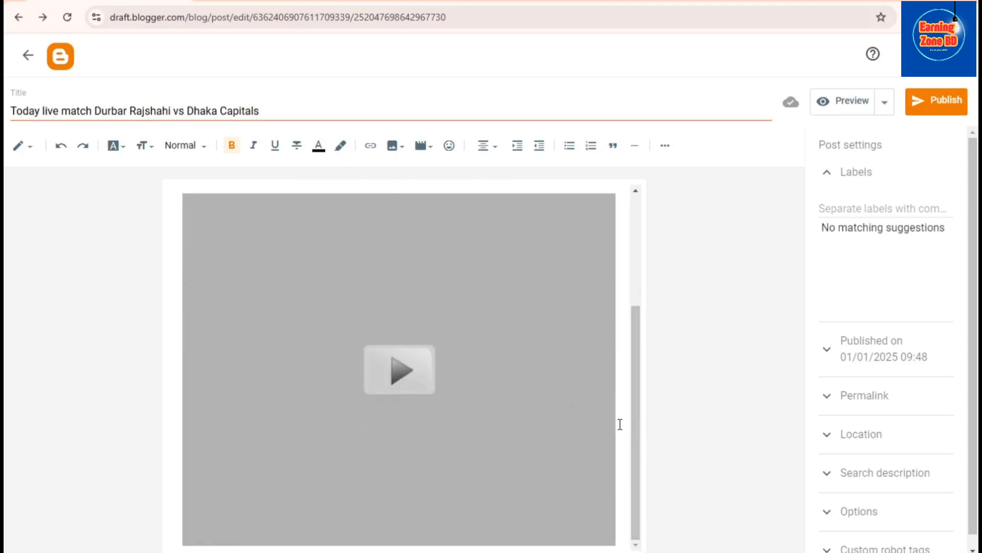
scroll(481, 448, "up", 3)
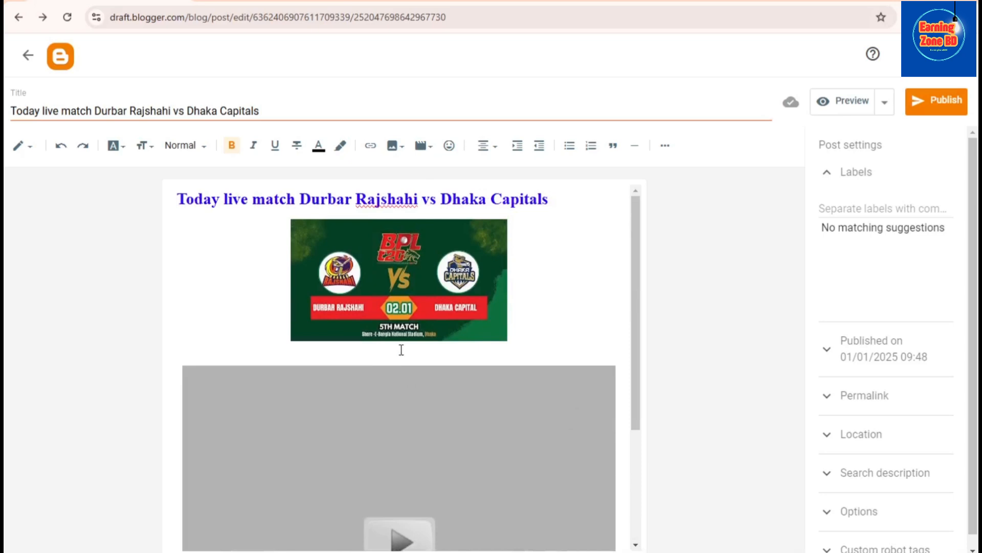
scroll(413, 360, "down", 3)
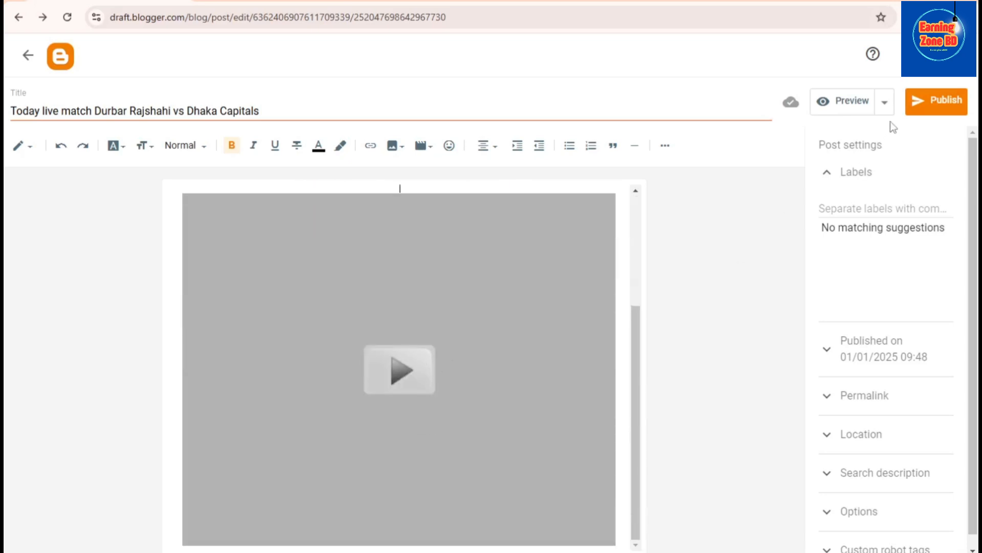
Publish the Durbar Rajshahi vs Dhaka Capitals post and open its live page on the blog
left_click(939, 99)
left_click(539, 329)
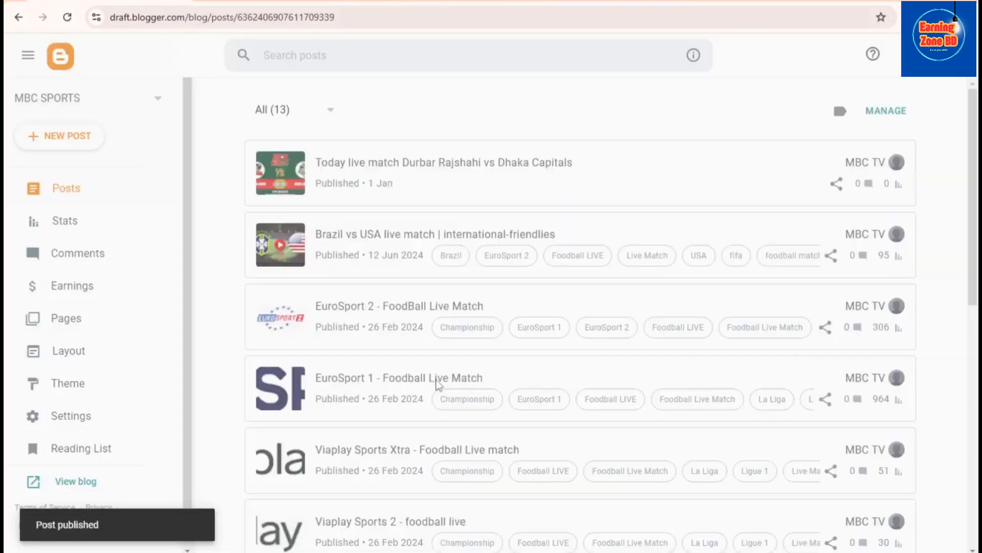
mouse_move(822, 284)
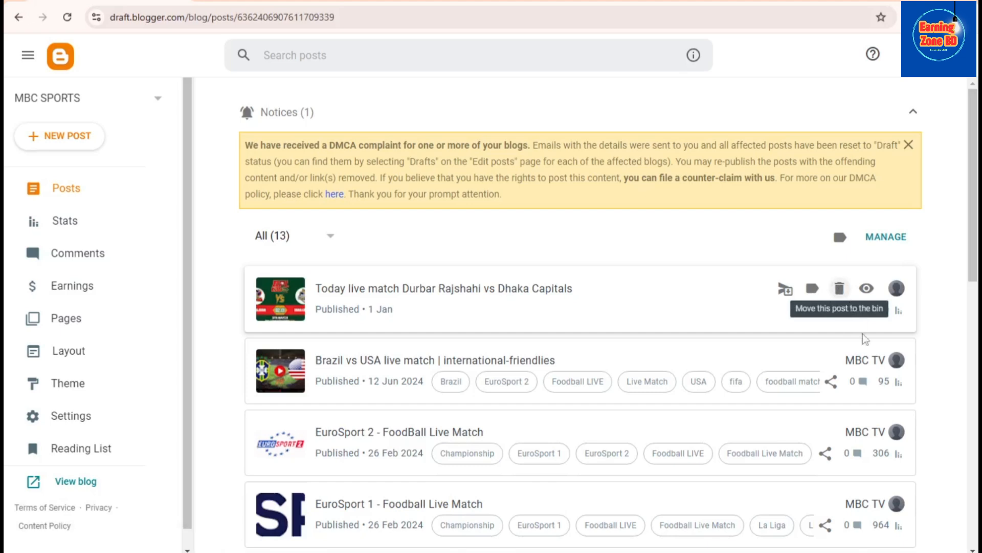
left_click(867, 290)
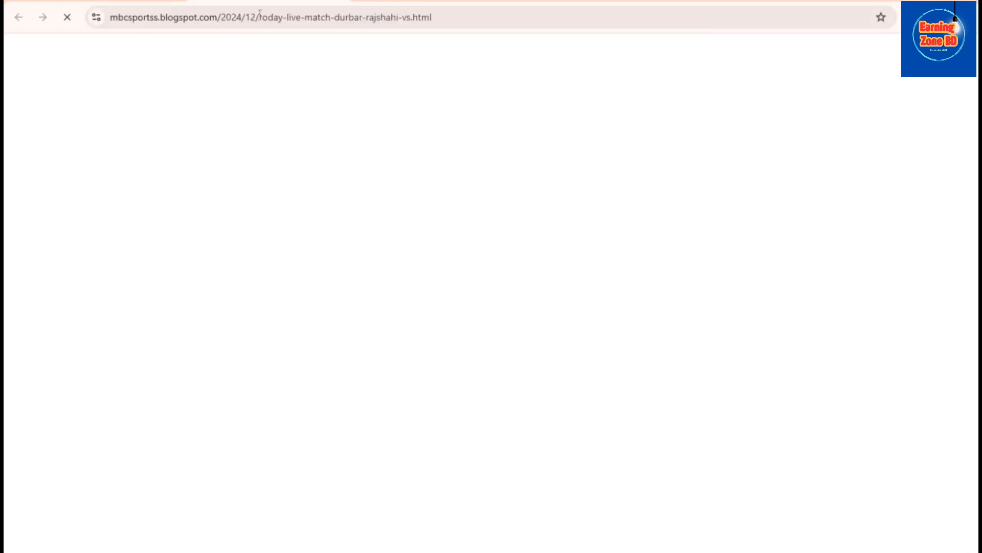
Examine the published match page, checking the title, match image and Willow stream player
scroll(419, 351, "down", 9)
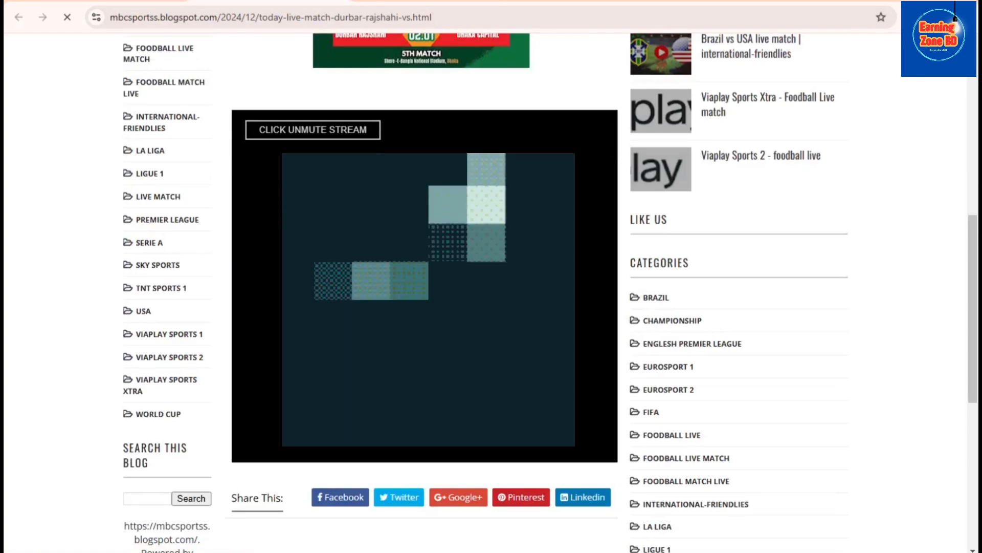
scroll(420, 317, "down", 3)
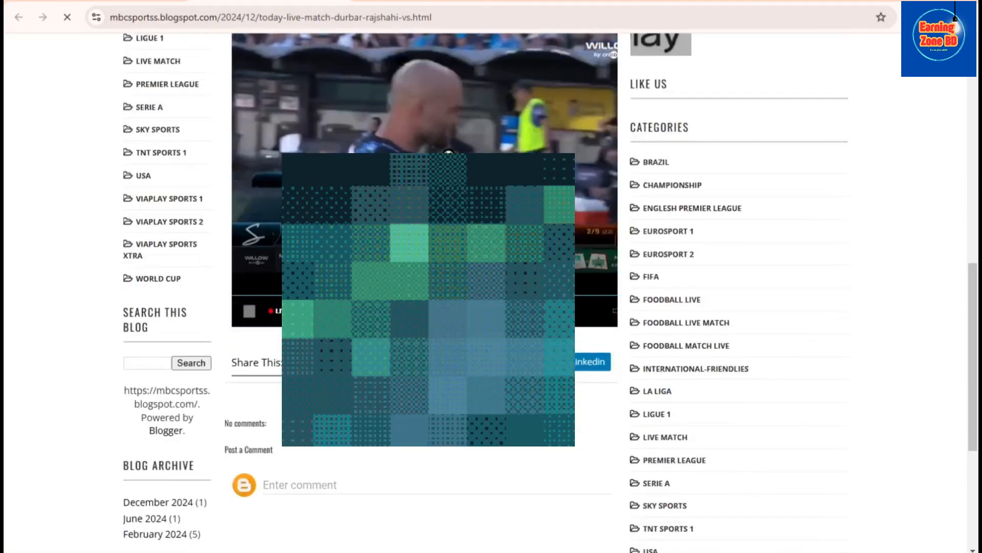
scroll(420, 318, "up", 3)
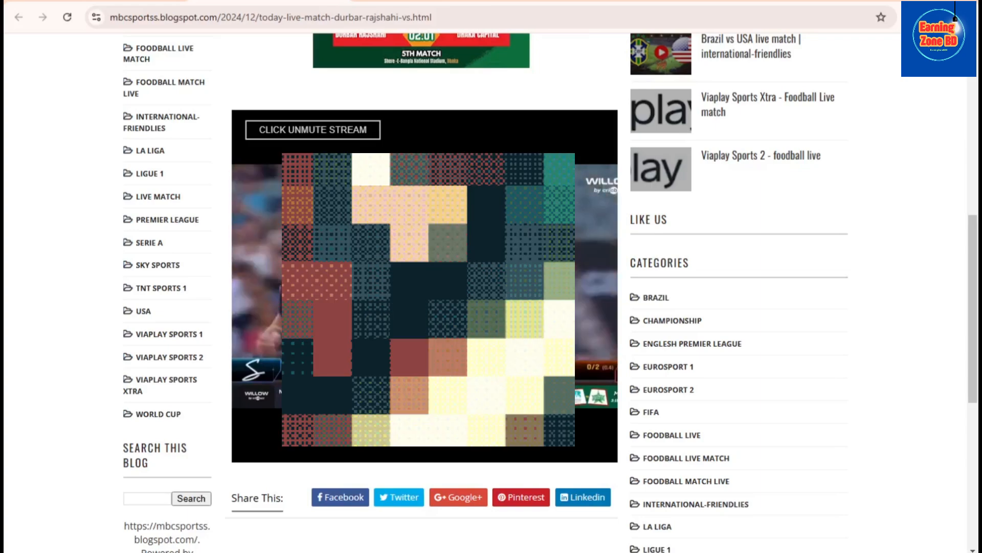
scroll(424, 307, "down", 5)
scroll(425, 307, "up", 6)
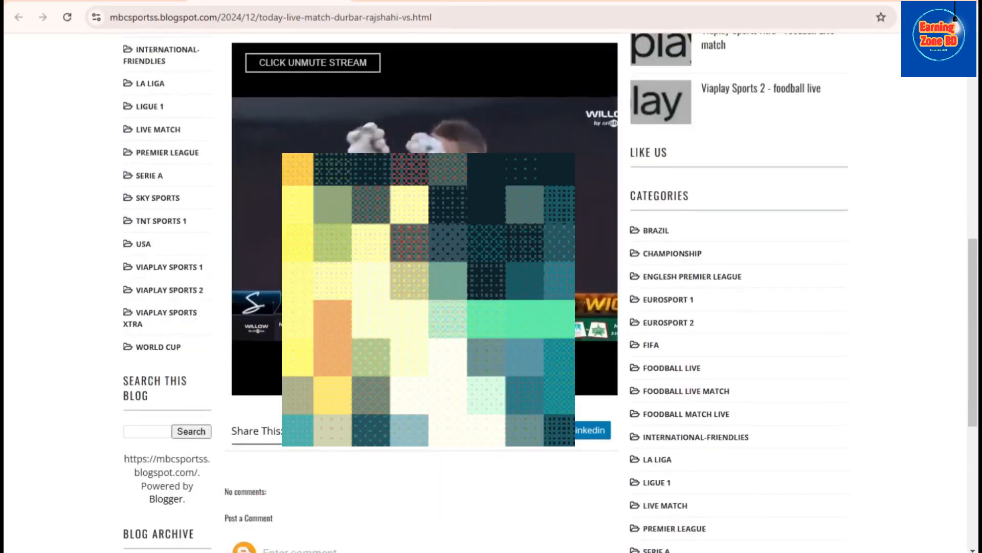
scroll(560, 313, "up", 6)
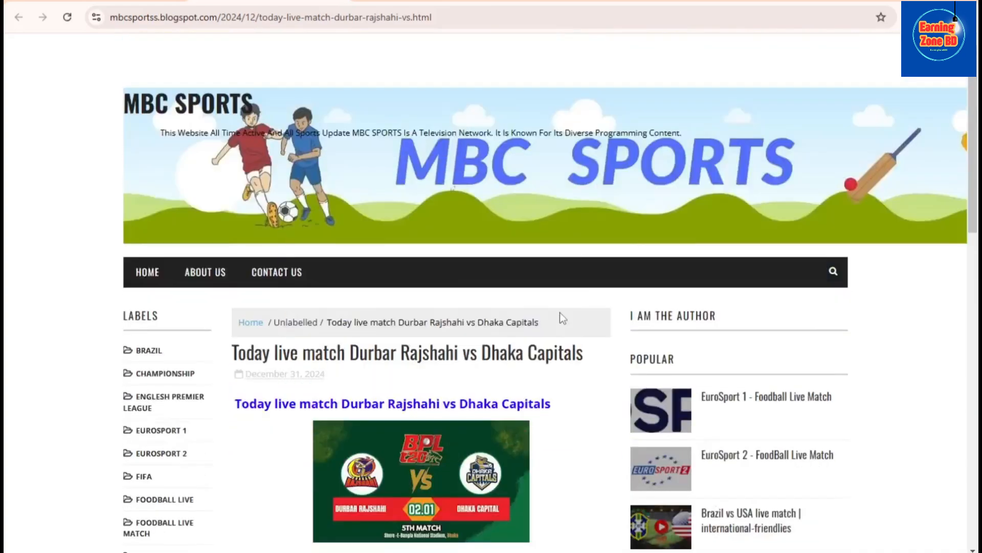
scroll(560, 313, "down", 1)
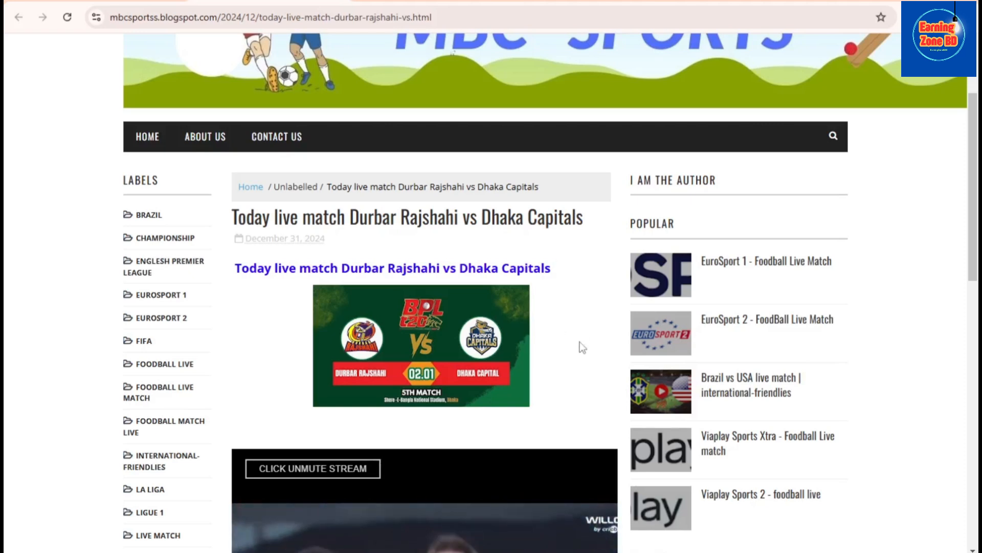
scroll(579, 347, "down", 1)
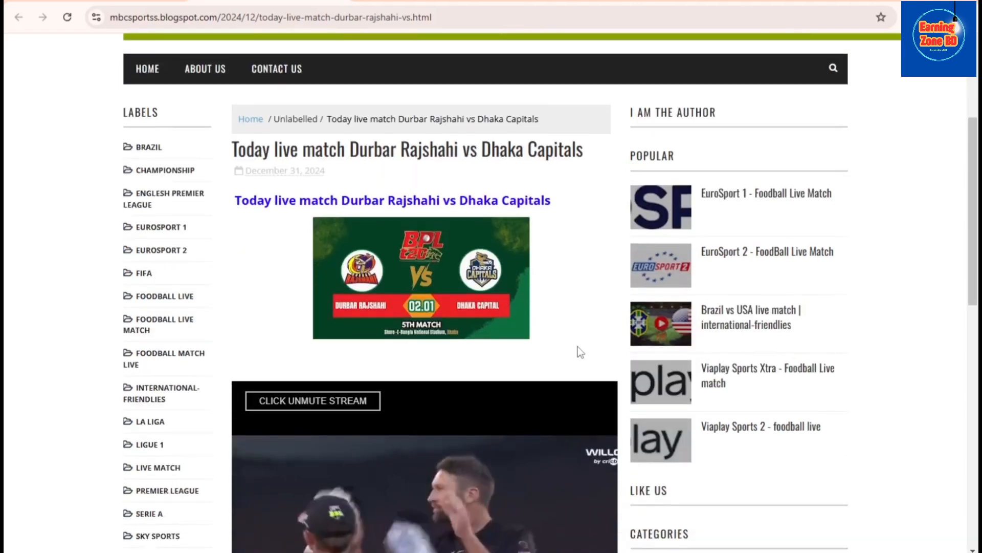
scroll(578, 347, "up", 4)
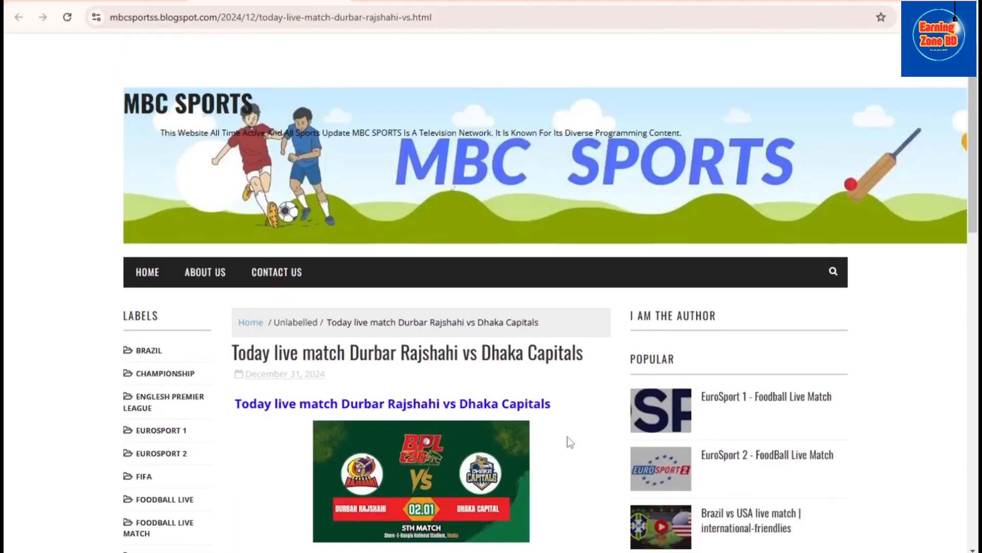
scroll(567, 437, "down", 8)
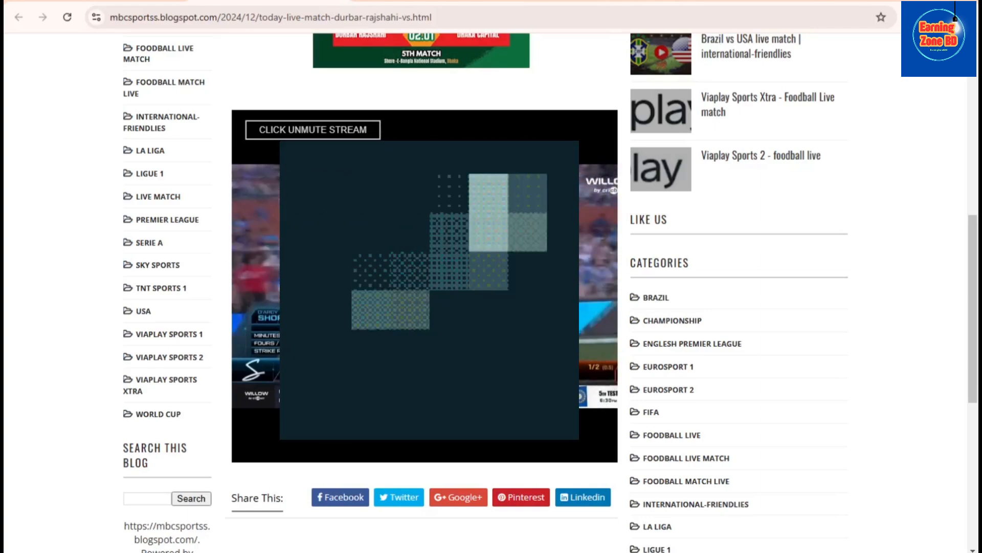
scroll(491, 286, "up", 1)
scroll(506, 317, "up", 4)
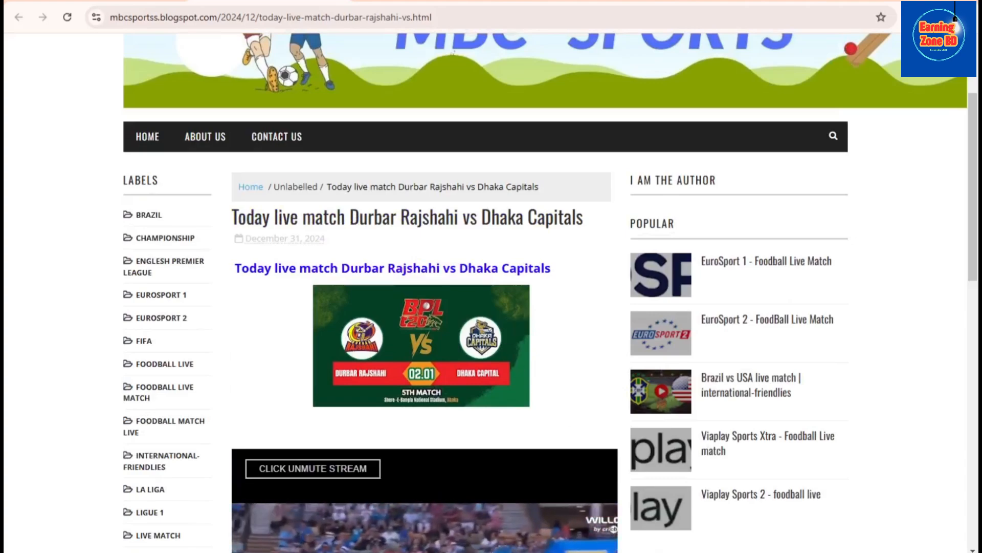
Look at the Pley tv page on Facebook, and return to the published match post to check the stream player again
left_click(680, 550)
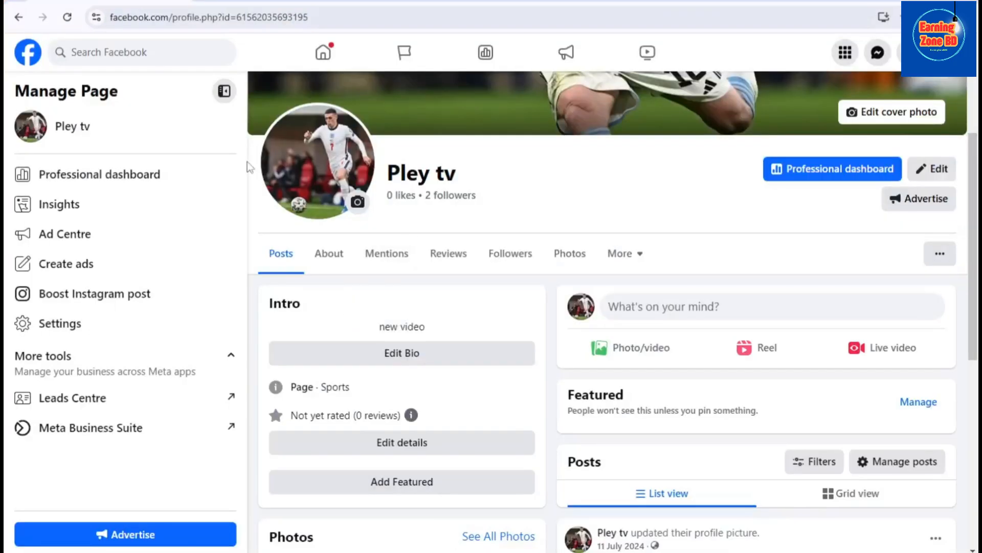
left_click(154, 48)
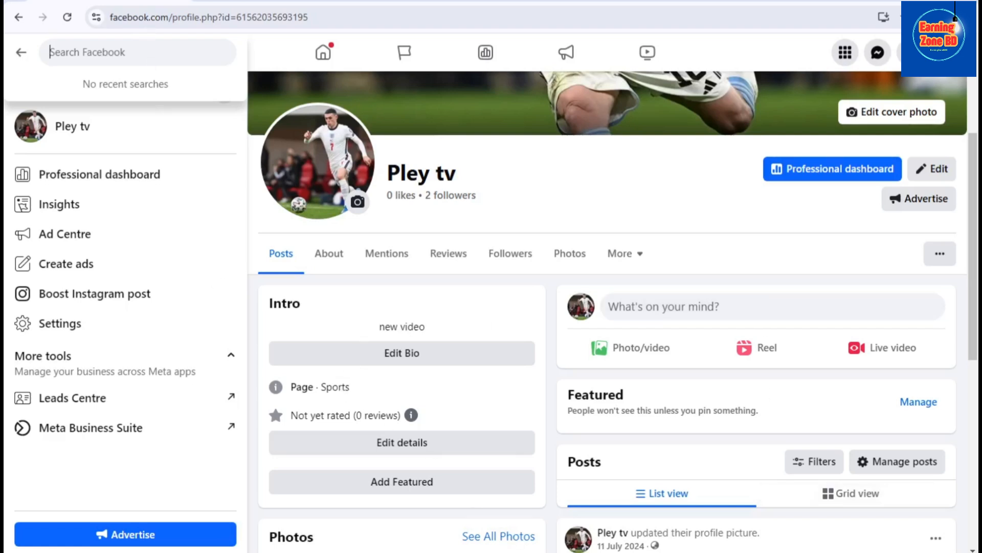
left_click(679, 552)
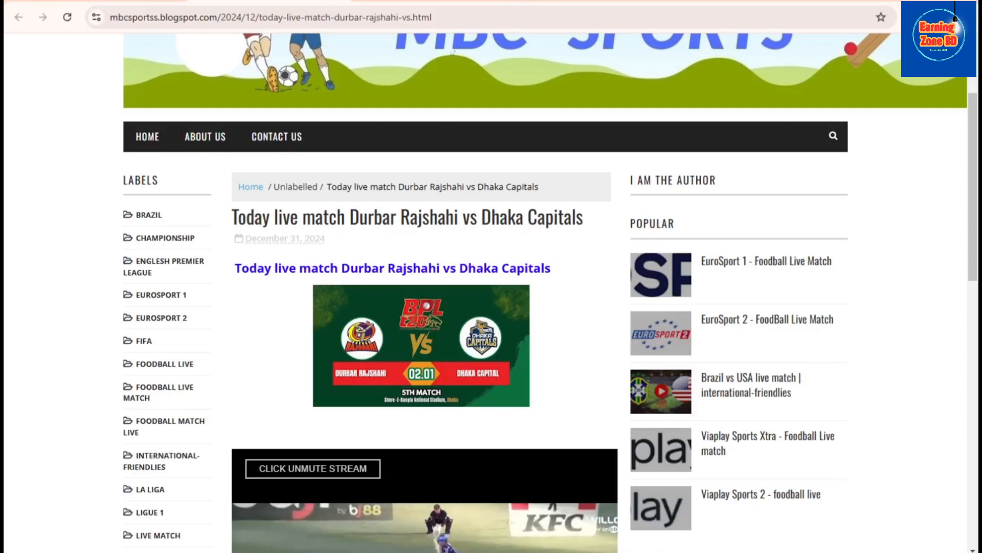
scroll(492, 308, "down", 5)
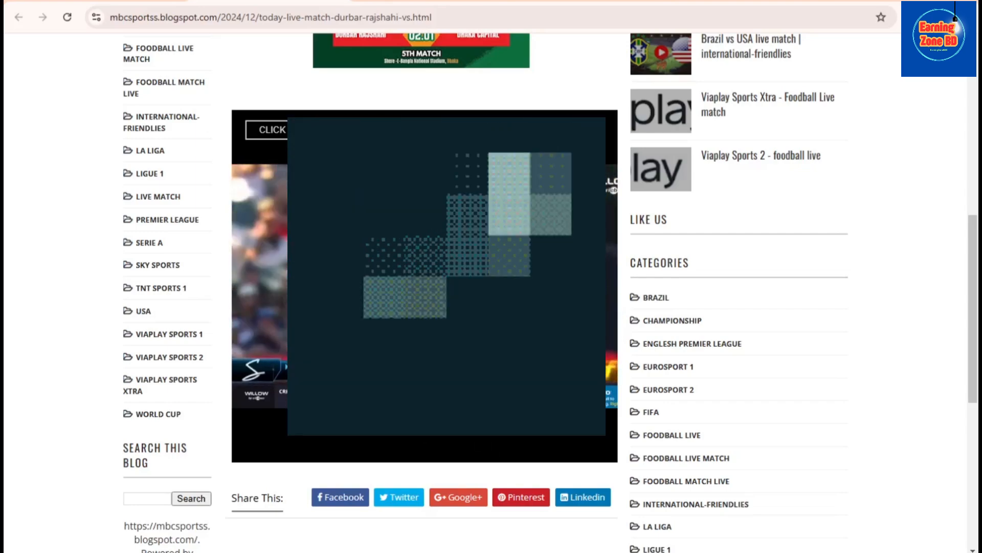
scroll(544, 484, "down", 8)
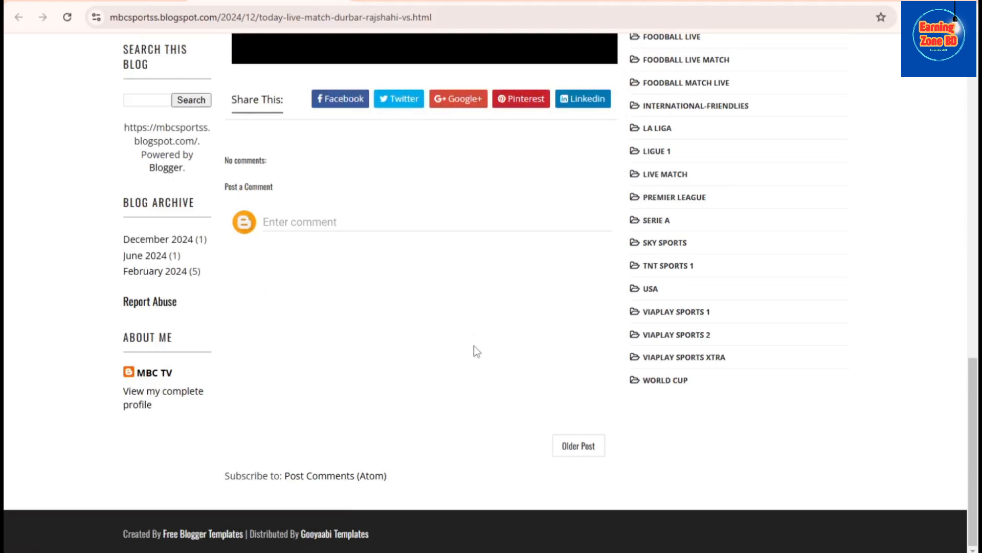
Return to the Blogger dashboard, reopen the Durbar Rajshahi vs Dhaka Capitals post for editing and switch it to Compose view
left_click(96, 4)
left_click(389, 287)
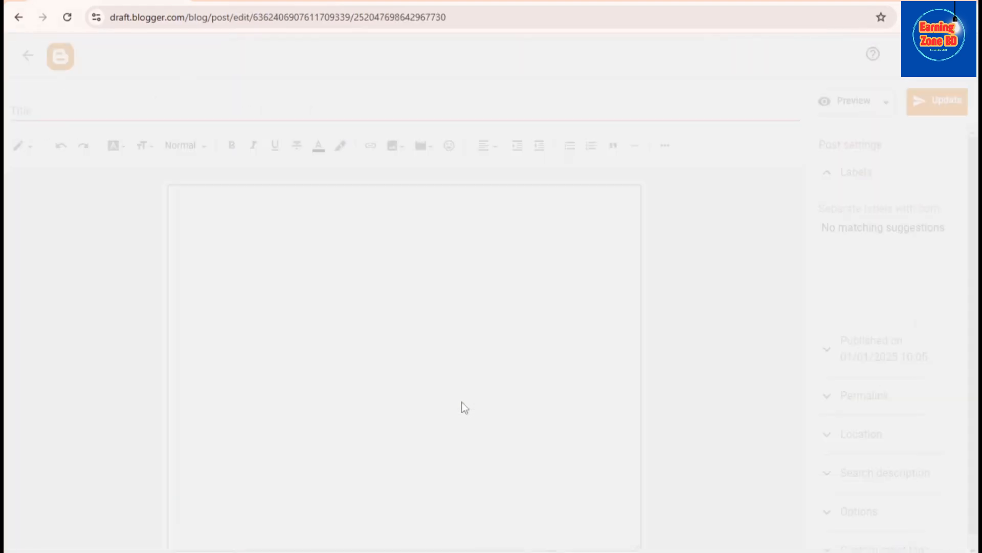
left_click(21, 146)
left_click(66, 182)
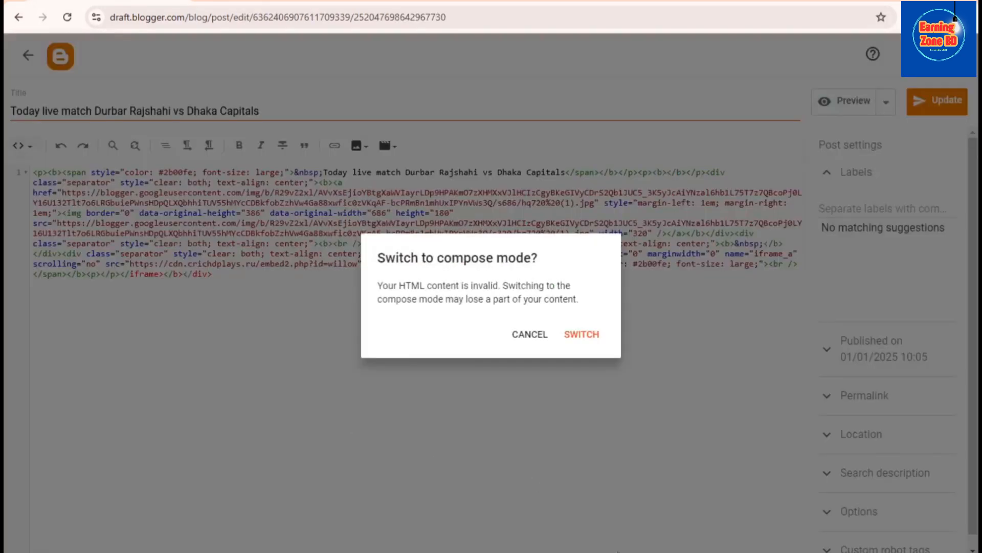
left_click(581, 334)
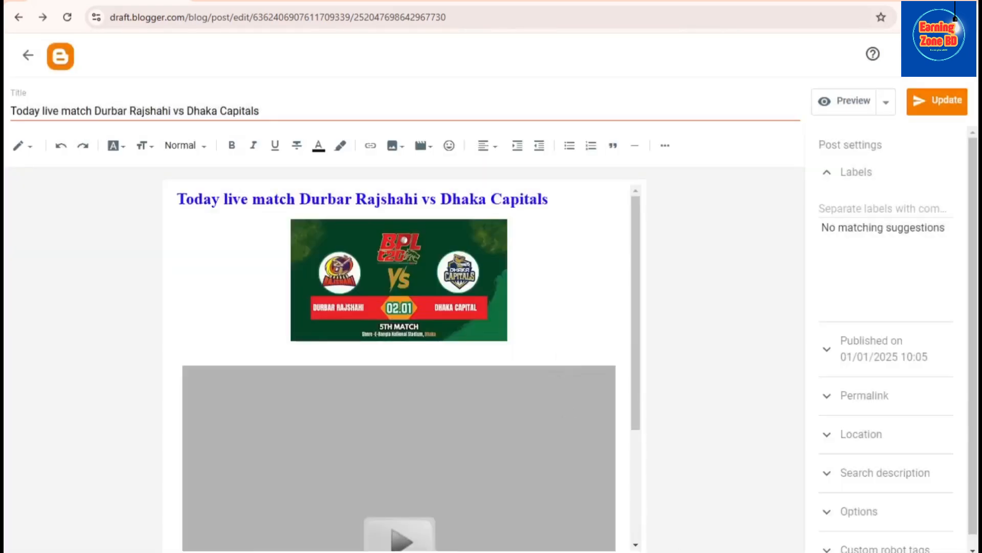
mouse_move(647, 552)
left_click(647, 507)
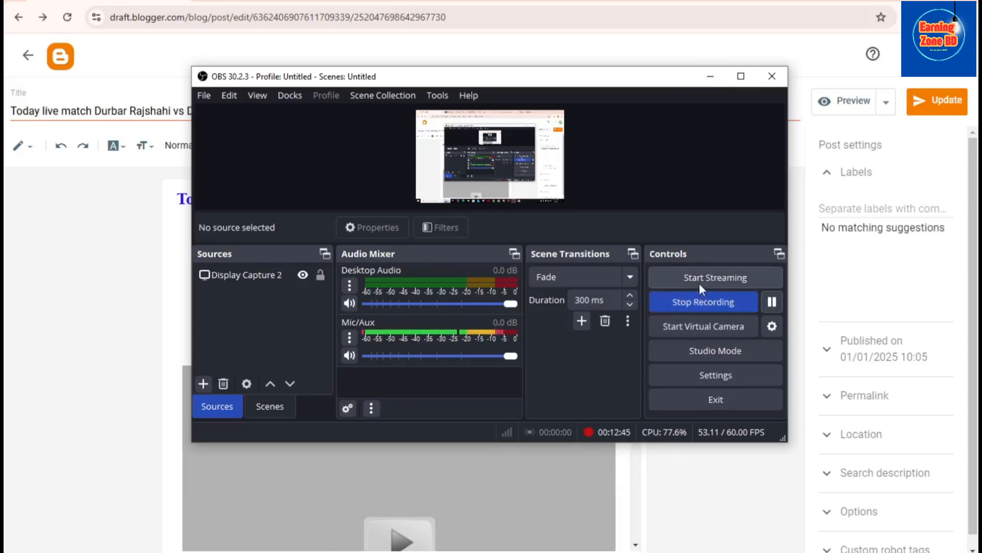
left_click(710, 76)
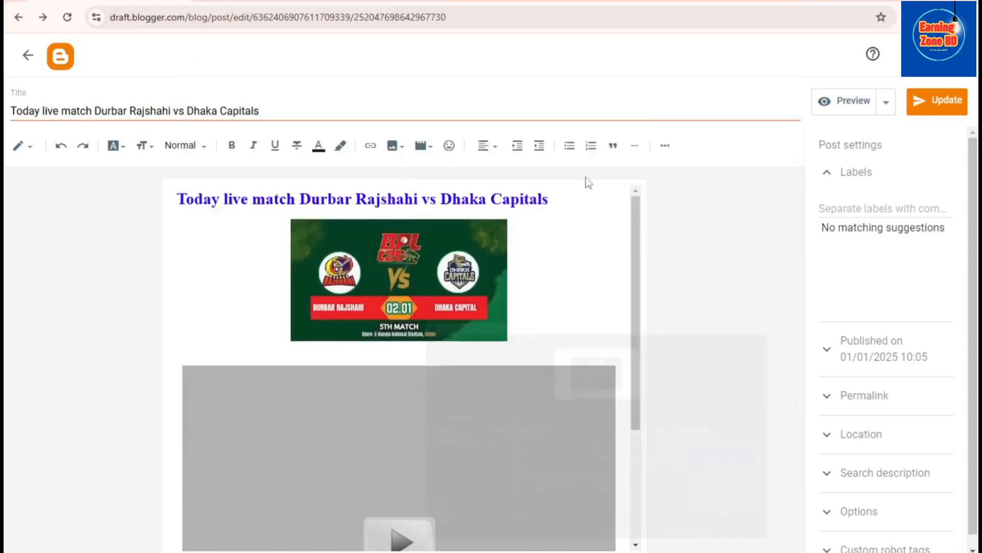
Review the heading, match image and embedded player in the post editor and on the published match page, and return to the editor
scroll(456, 384, "down", 3)
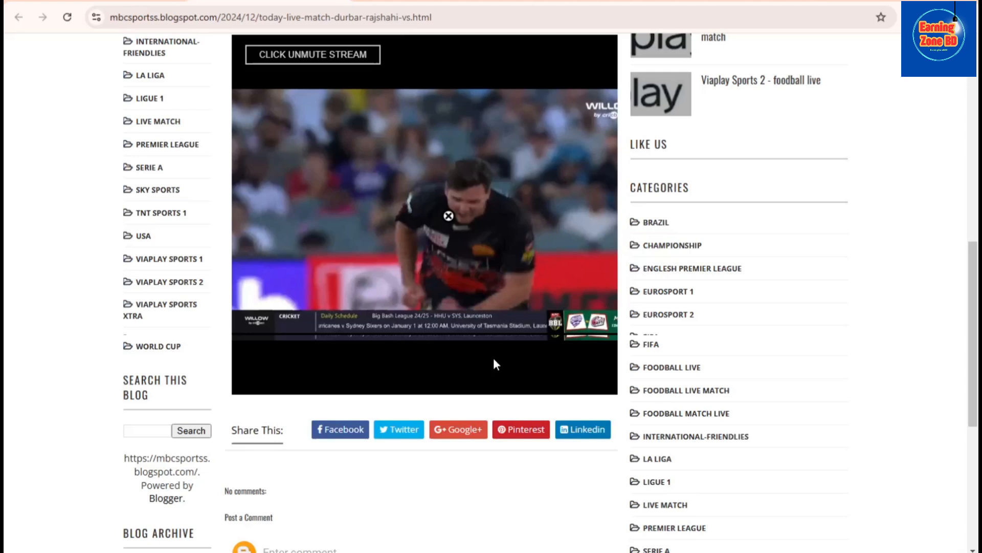
scroll(495, 347, "down", 6)
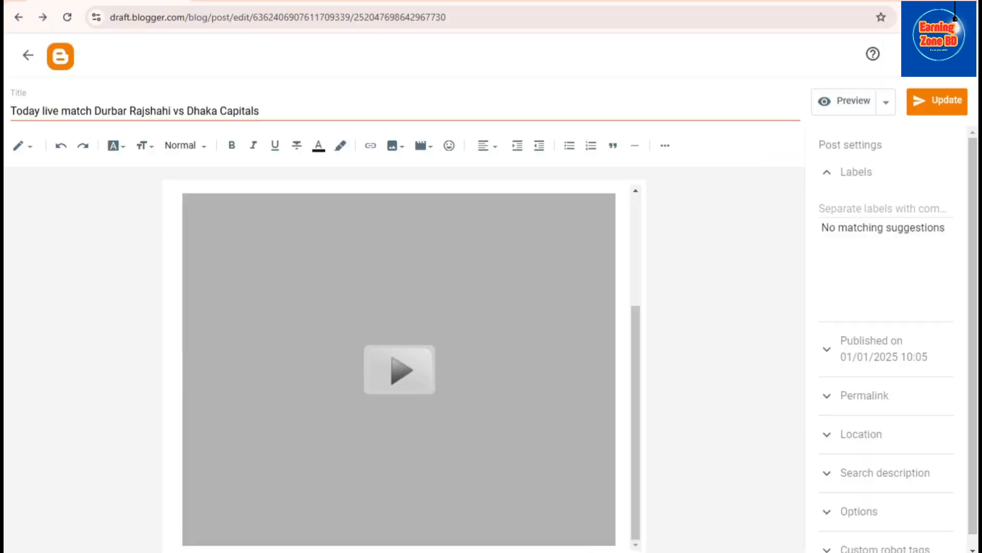
scroll(369, 224, "up", 4)
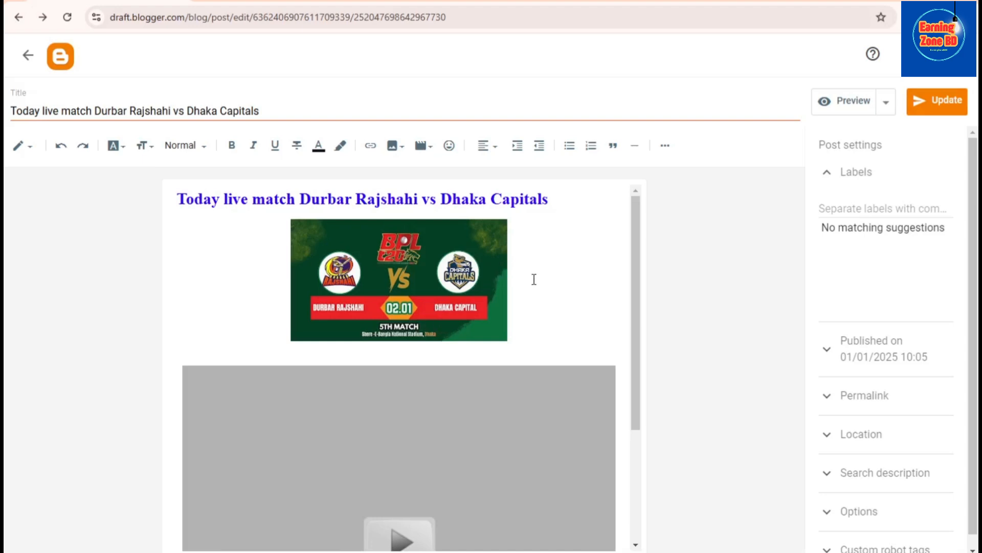
scroll(532, 279, "down", 3)
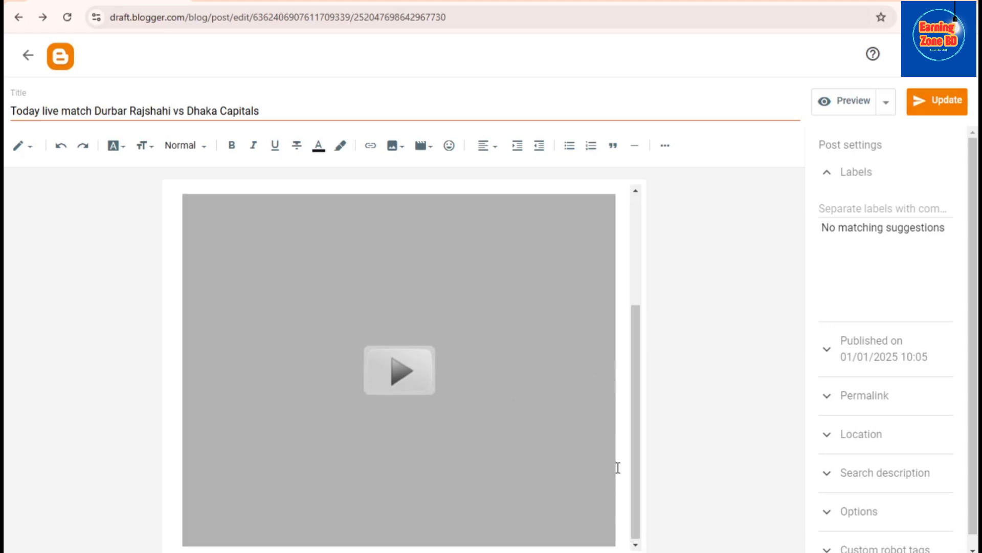
scroll(618, 468, "up", 3)
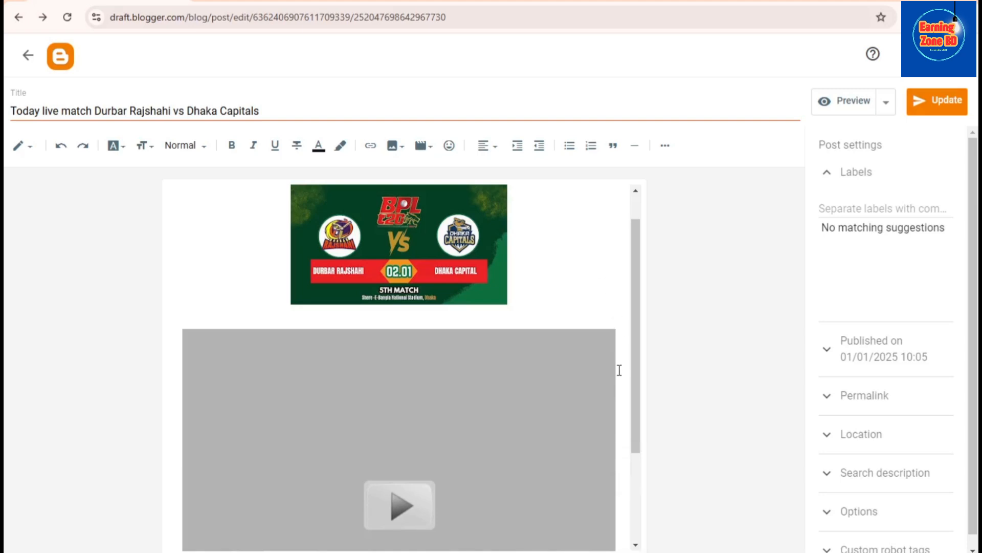
scroll(620, 376, "down", 3)
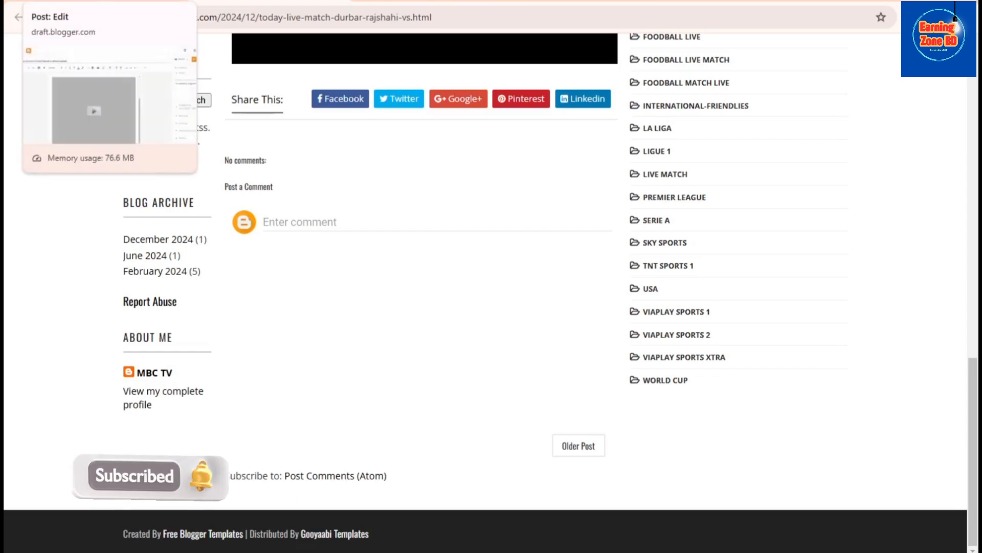
left_click(102, 2)
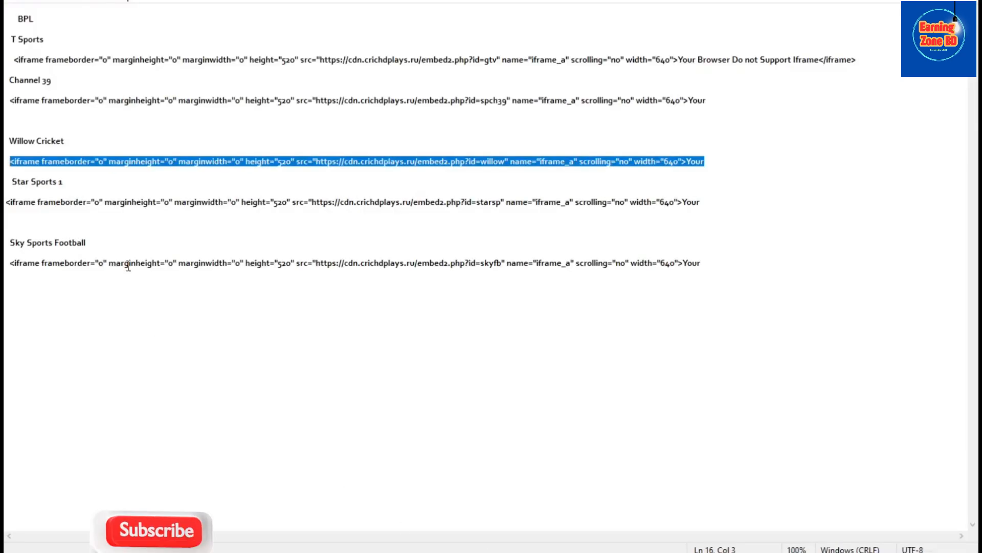
Examine the channel iframe embed codes in the BPL text file, highlighting the whole list and the Sky Sports Football code
left_click(41, 276)
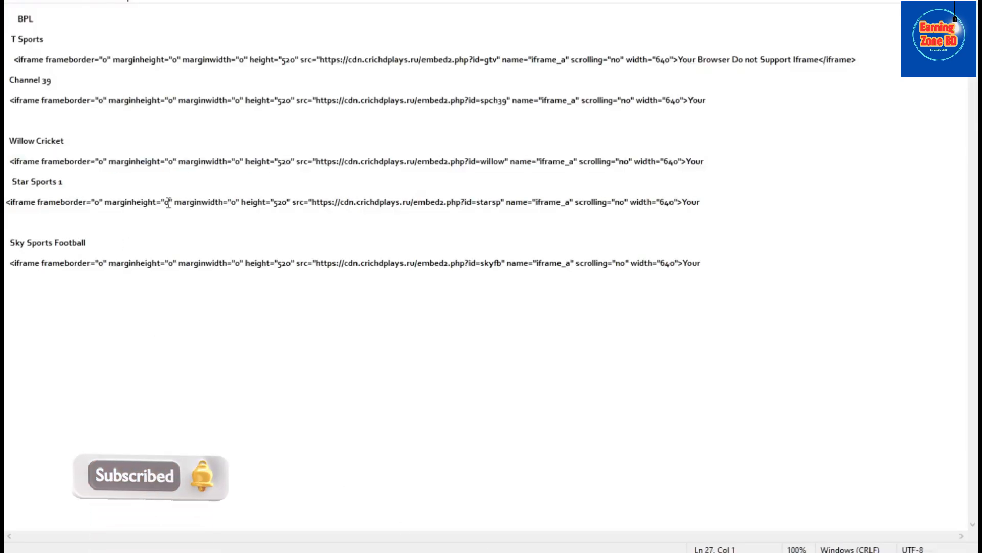
left_click_drag(700, 265, 9, 21)
left_click(137, 35)
left_click(703, 262)
key("shift+Home")
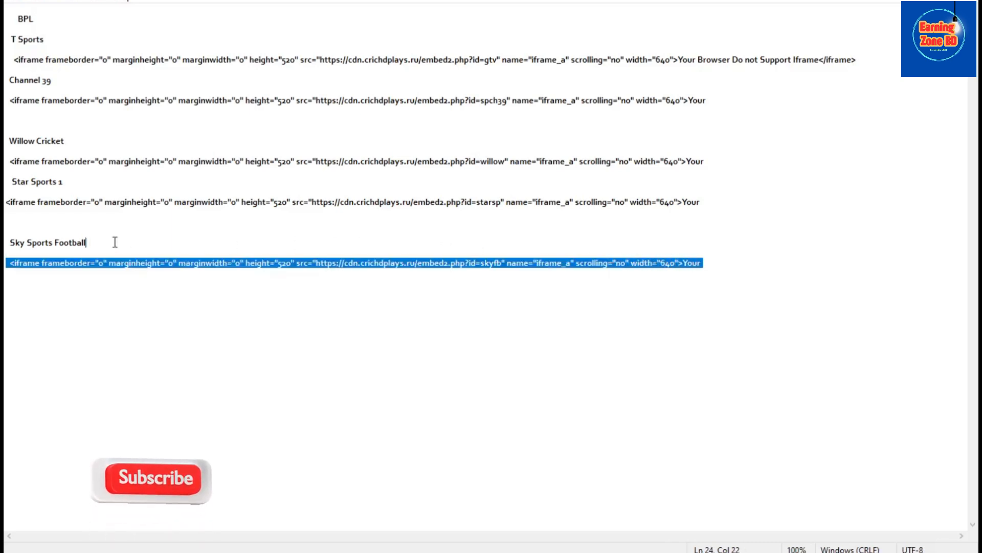
left_click(15, 273)
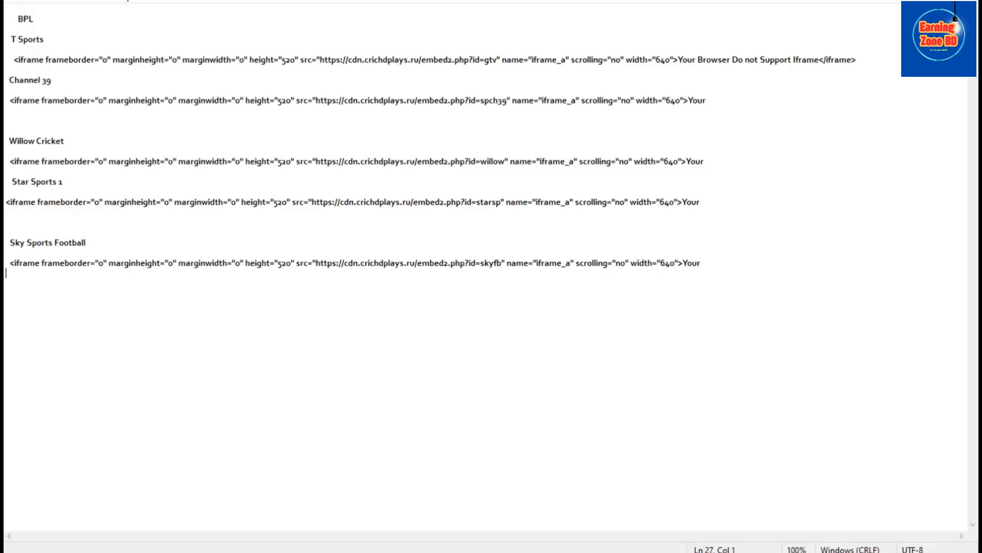
mouse_move(647, 552)
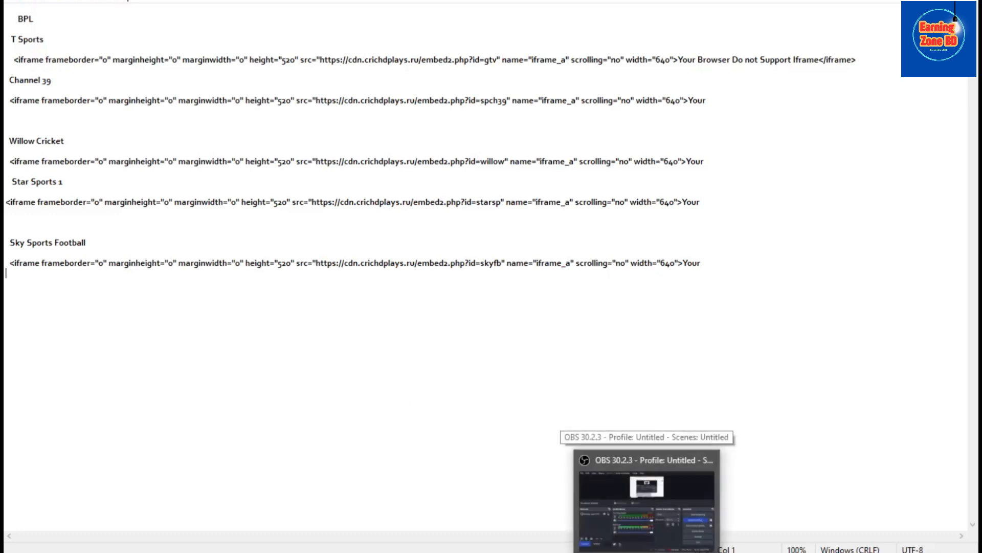